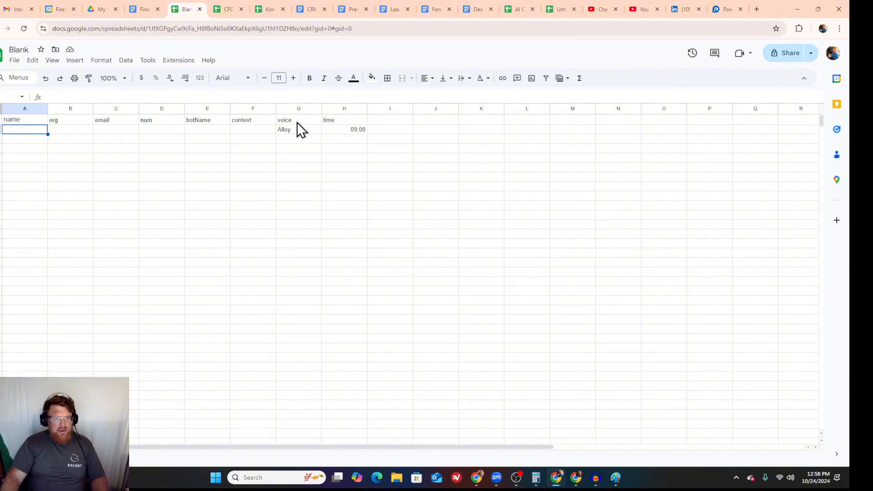
Step: Make a copy of the Blank spreadsheet in My Drive named TopekaLawyersCallForge
click(14, 60)
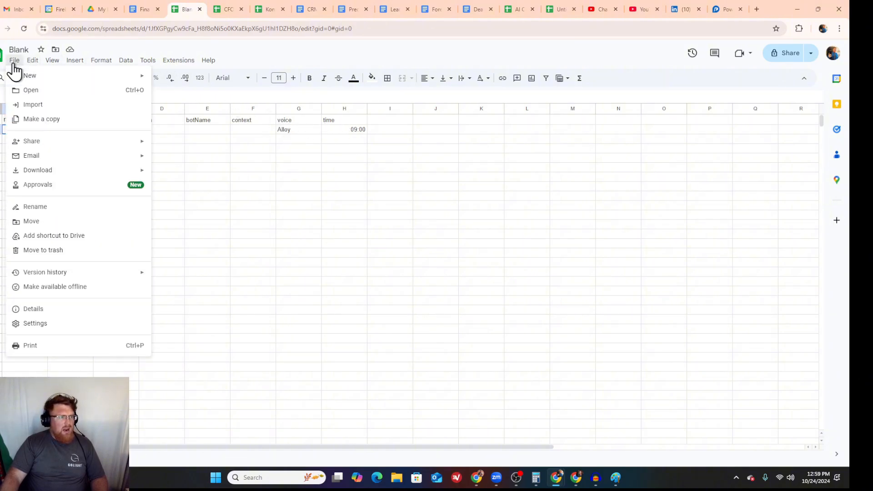
click(35, 119)
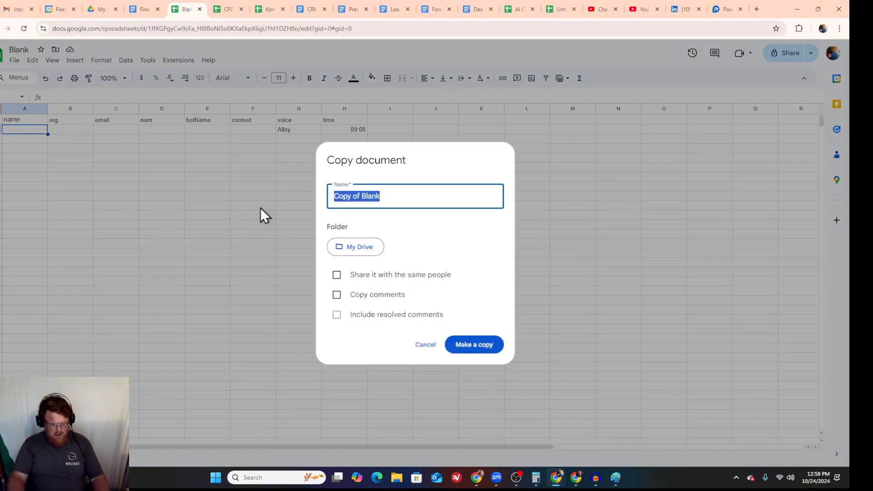
text(Tope)
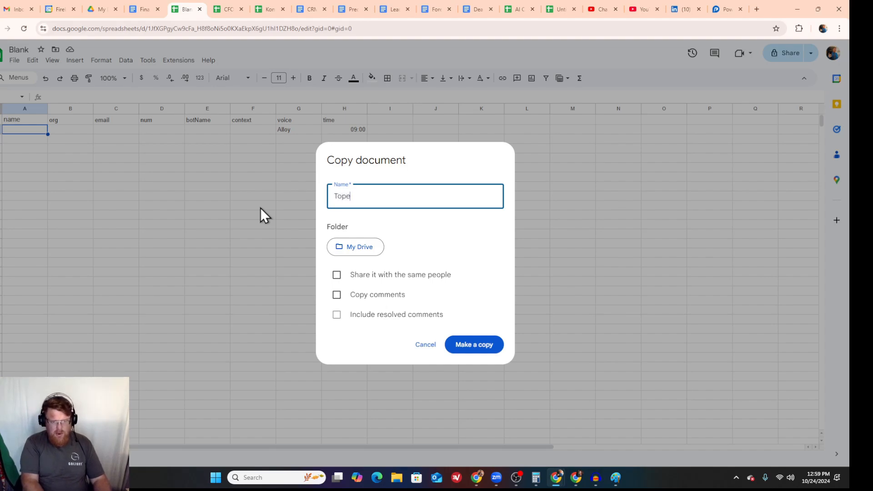
text(kaLaeks)
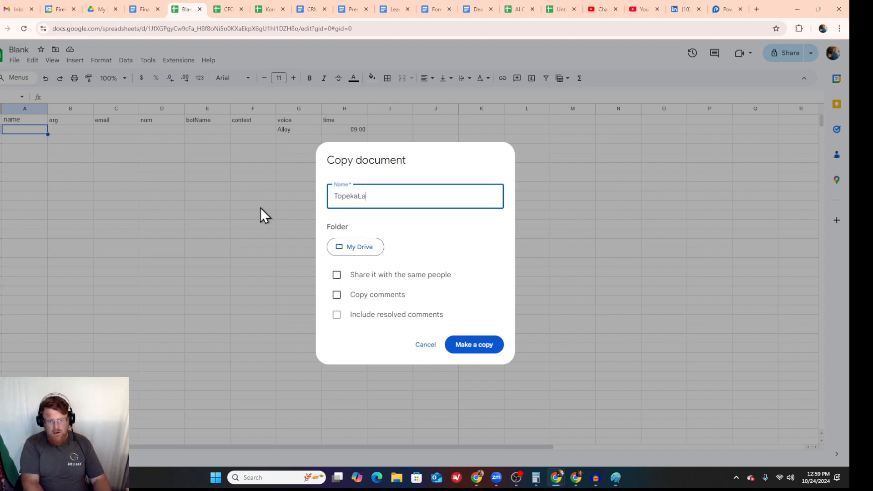
key(BackSpace)
key(BackSpace)
key(BackSpace)
text(wyers)
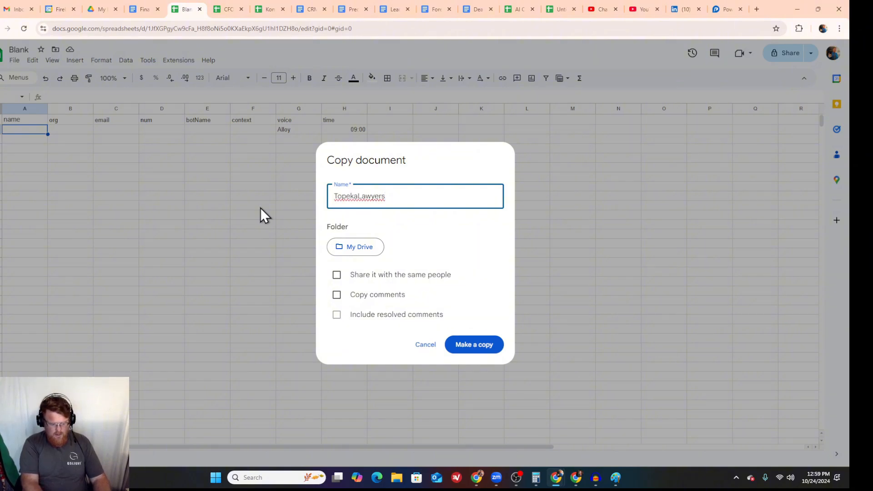
text(Call)
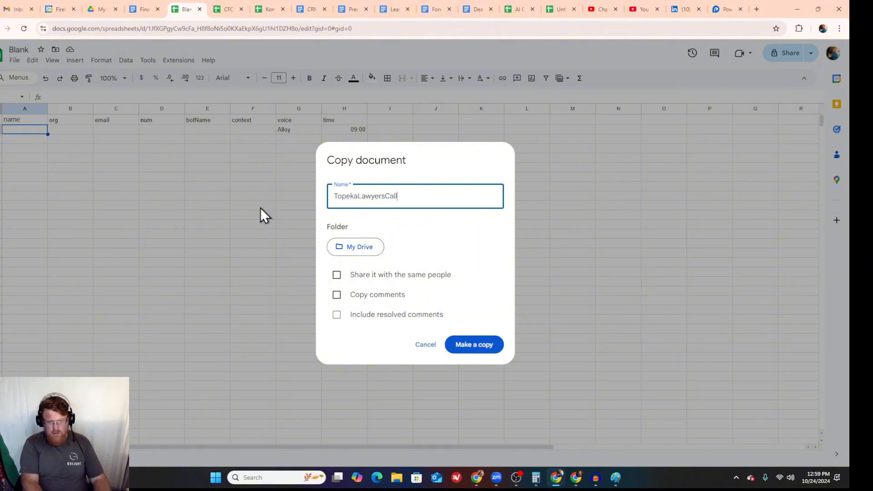
text(Forge)
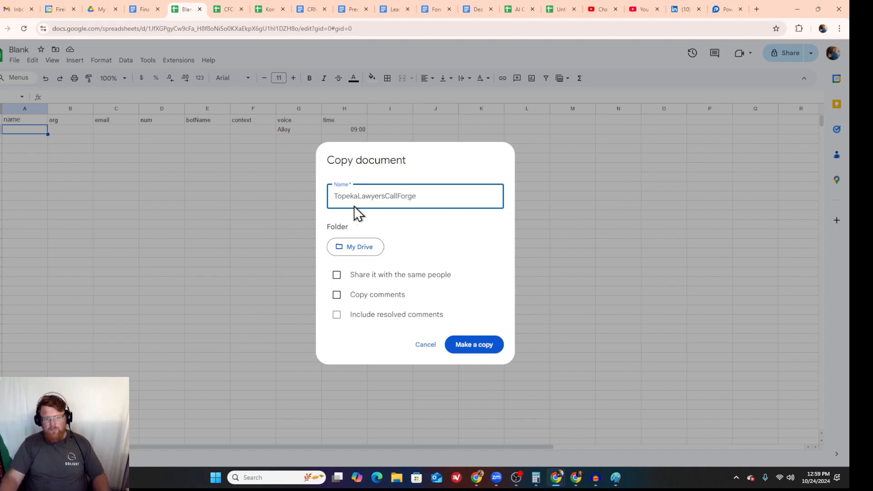
click(478, 350)
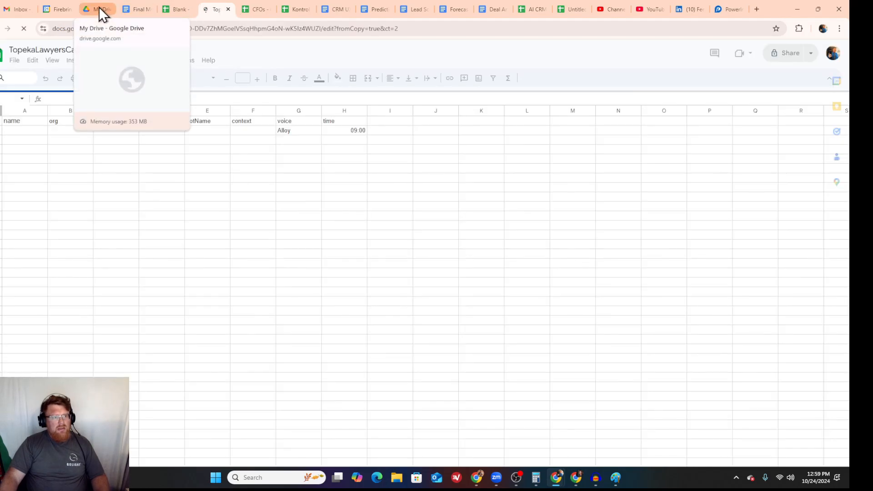
Step: Switch to Google Drive, clear the file selection and remove the Documents type filter from My Drive
click(100, 9)
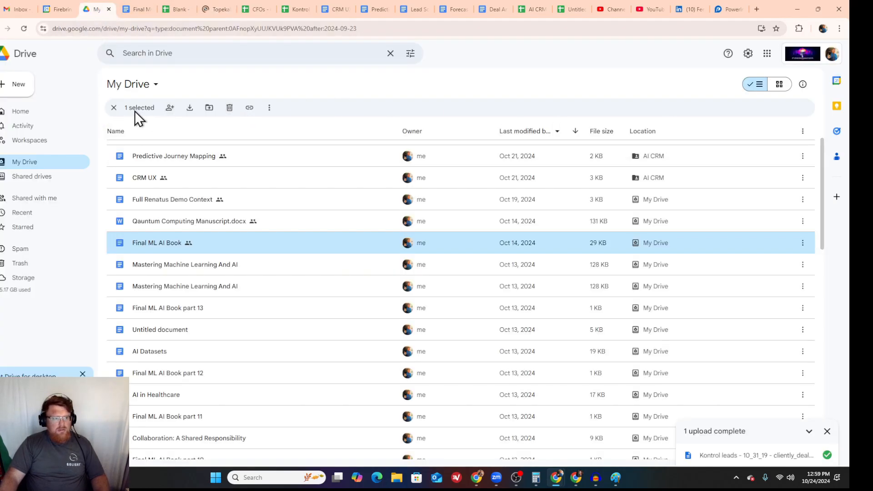
click(113, 109)
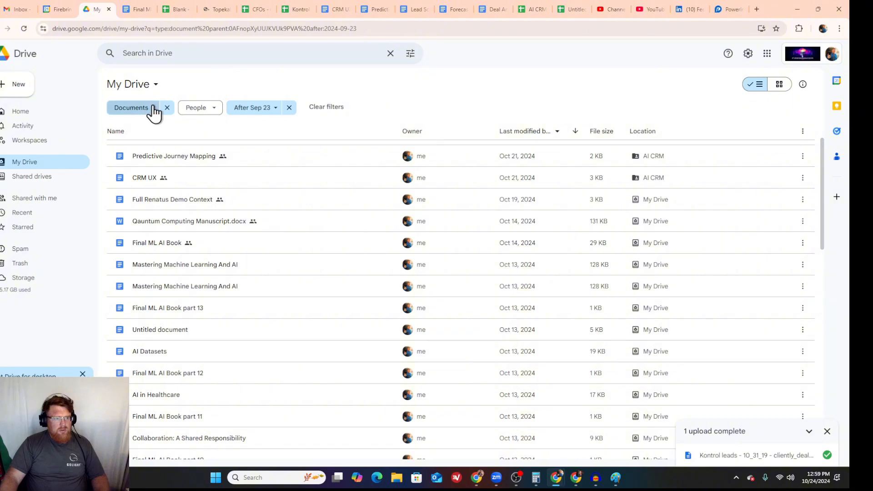
click(151, 109)
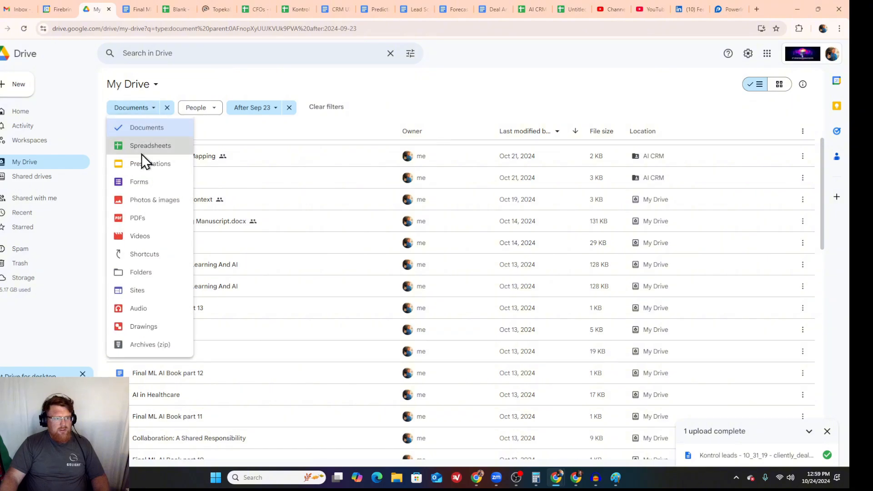
click(167, 107)
Step: Search Drive for topeka and open a preview of Topeka metro lawyers.csv
click(197, 53)
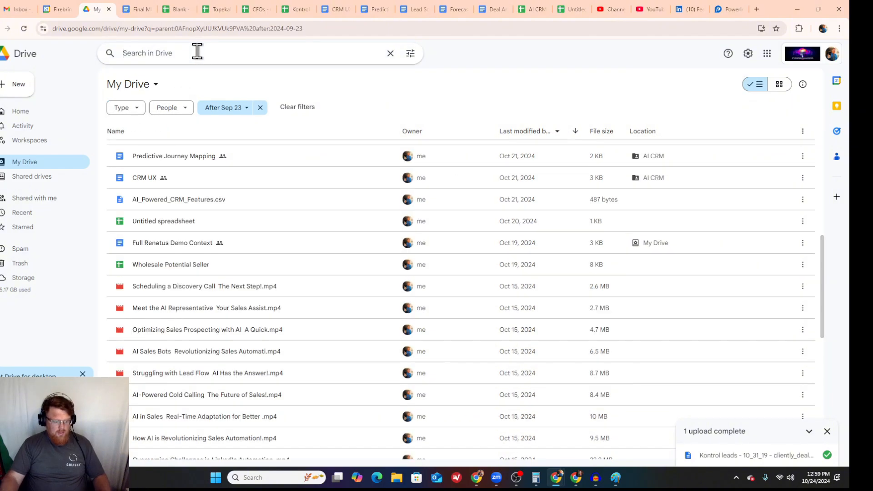
text(topeka)
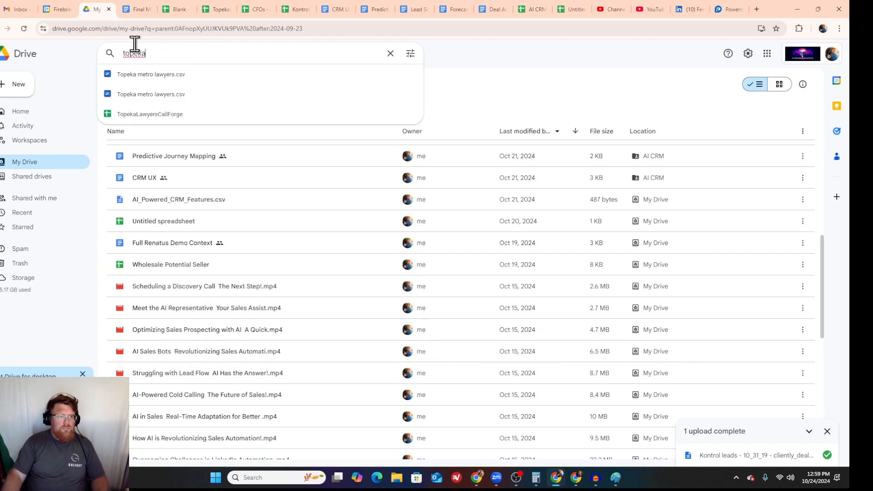
click(155, 75)
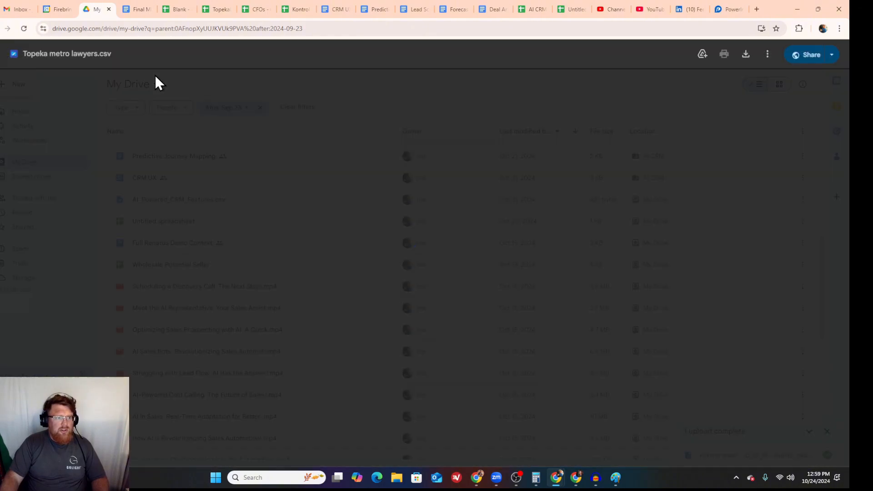
Step: Try to open Topeka metro lawyers.csv with Excel Viewer, Editor for Drive
click(415, 55)
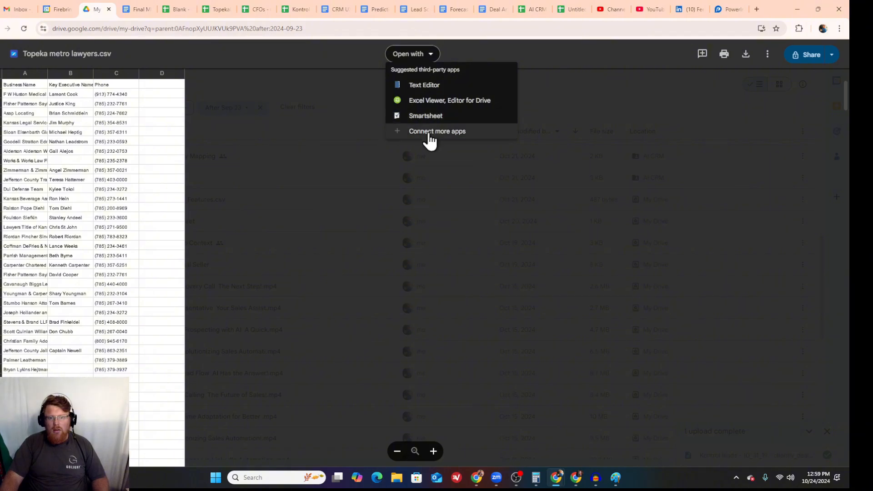
click(449, 103)
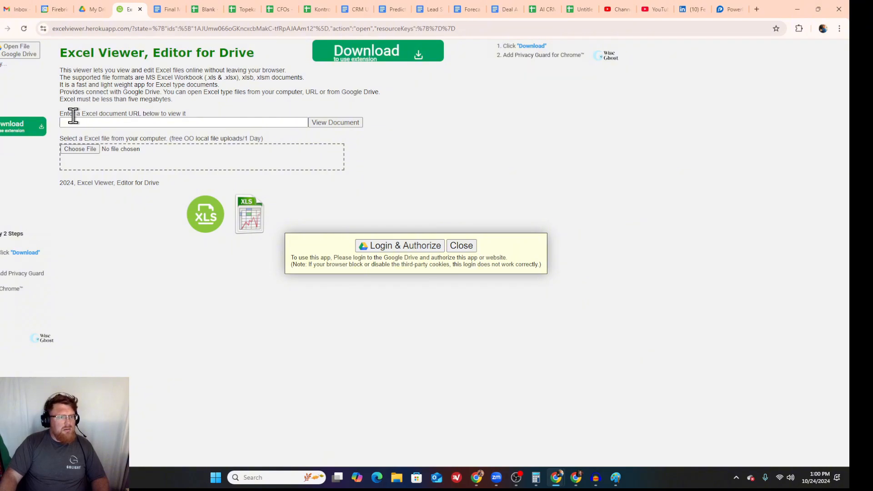
click(141, 8)
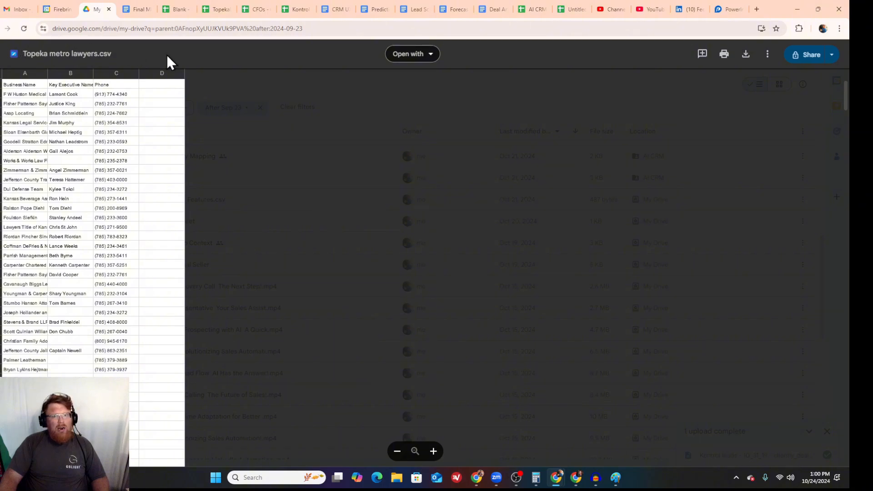
Step: Browse the Google Workspace Marketplace for an app to open the CSV, first limited to internal apps and again with all filters cleared
click(428, 54)
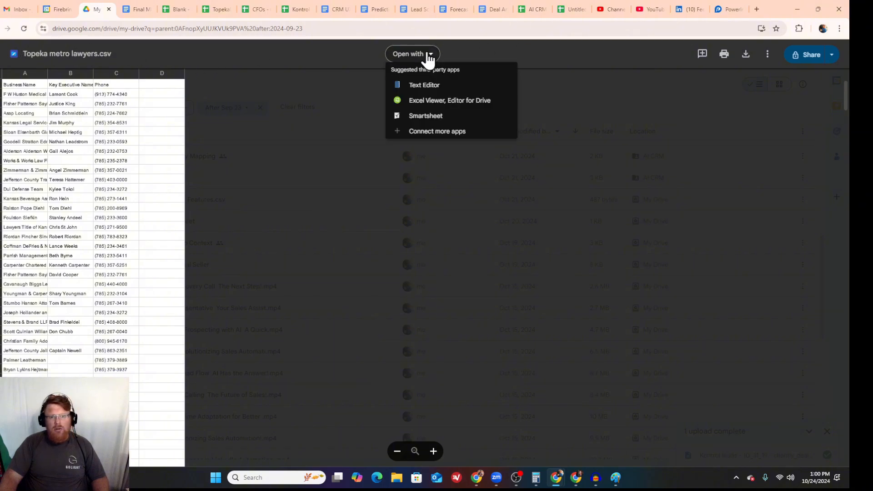
click(435, 133)
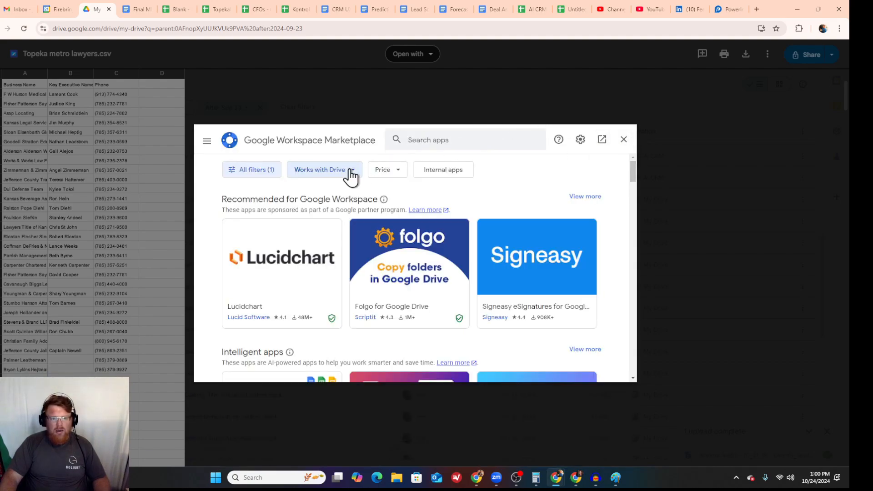
click(351, 175)
click(352, 175)
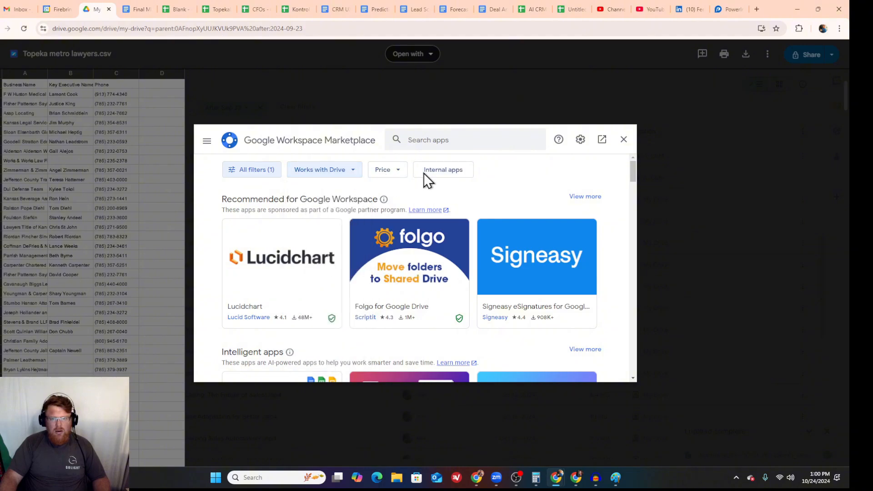
click(447, 174)
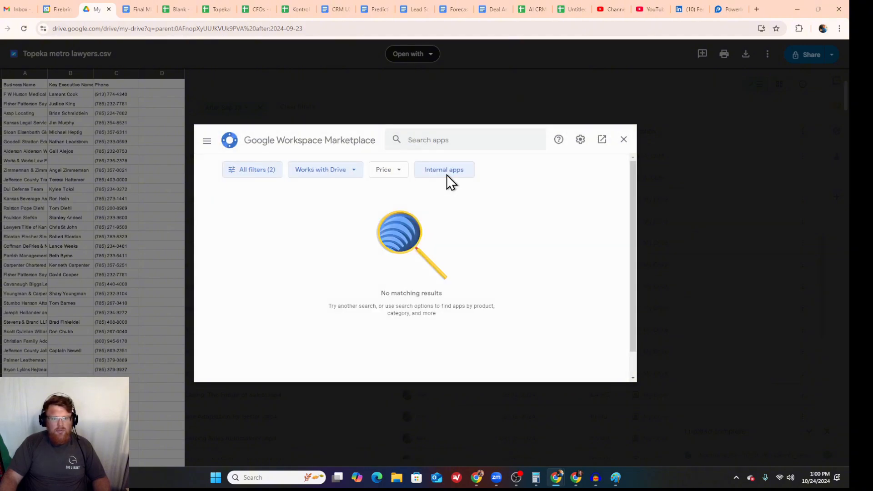
click(273, 175)
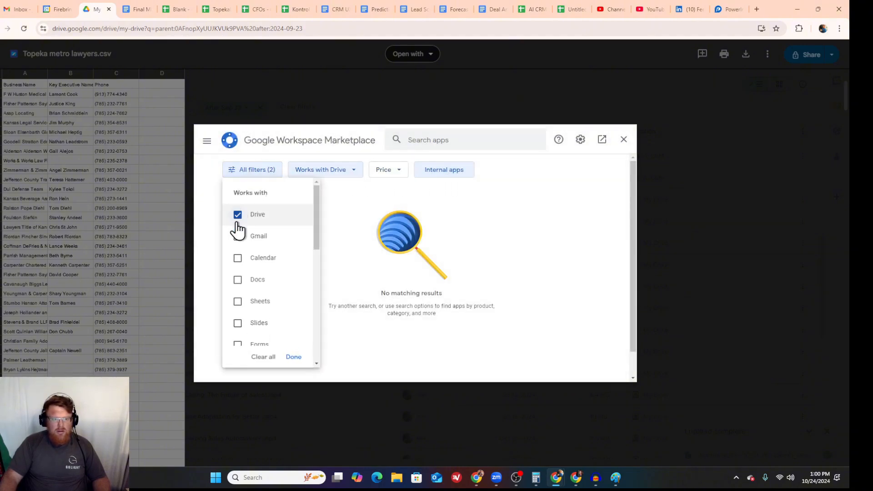
scroll(250, 268, down, 5)
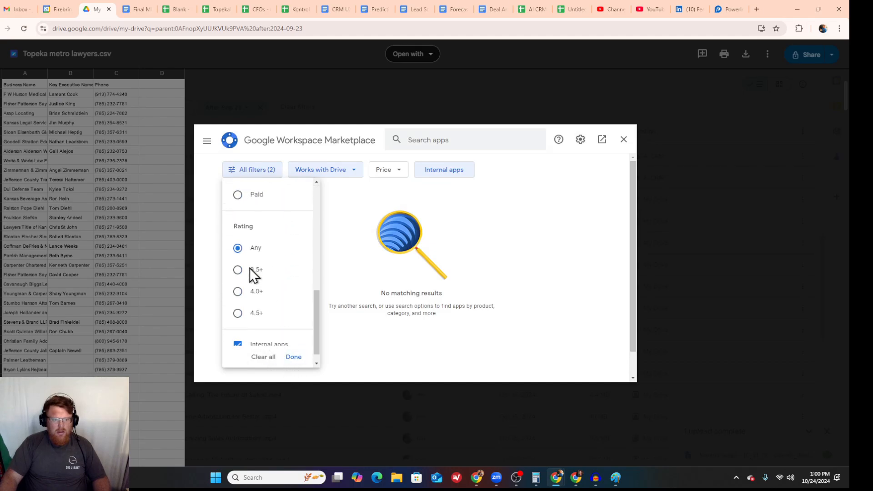
scroll(250, 268, up, 2)
scroll(249, 277, down, 3)
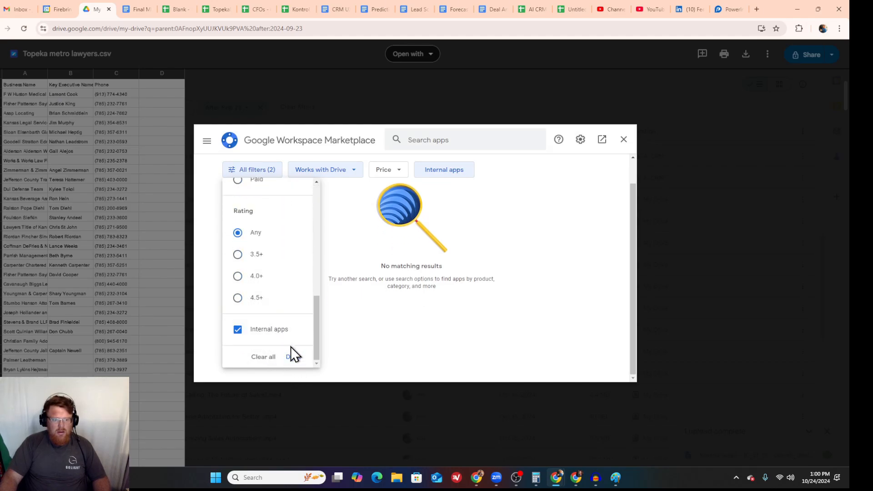
click(266, 358)
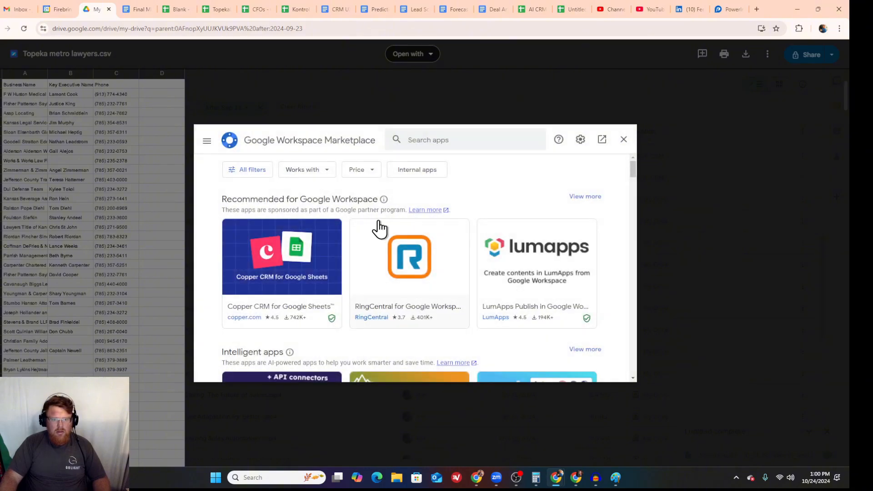
scroll(324, 215, down, 1)
scroll(322, 213, down, 2)
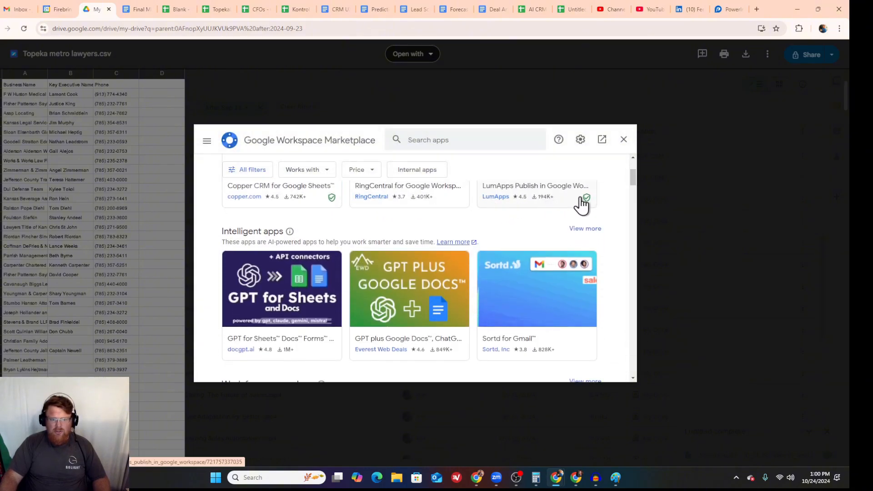
click(624, 140)
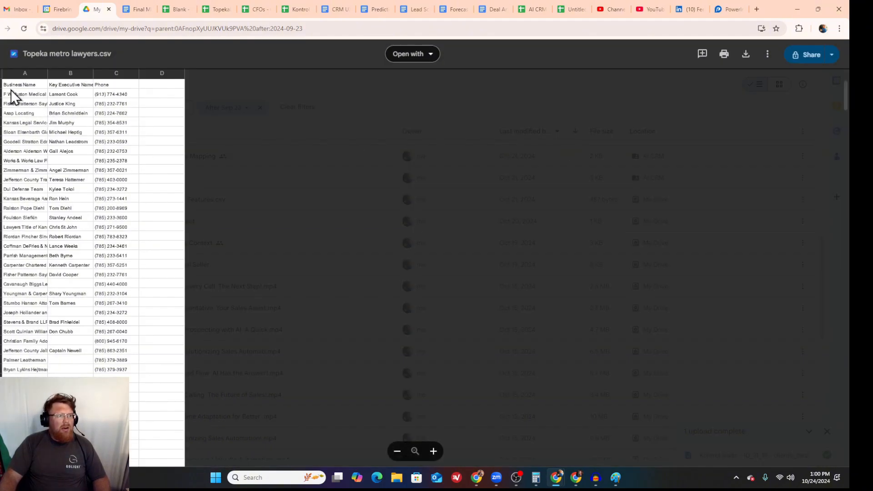
Step: Leave the CSV preview and download the first Topeka metro lawyers.csv in the My Drive list
click(0, 54)
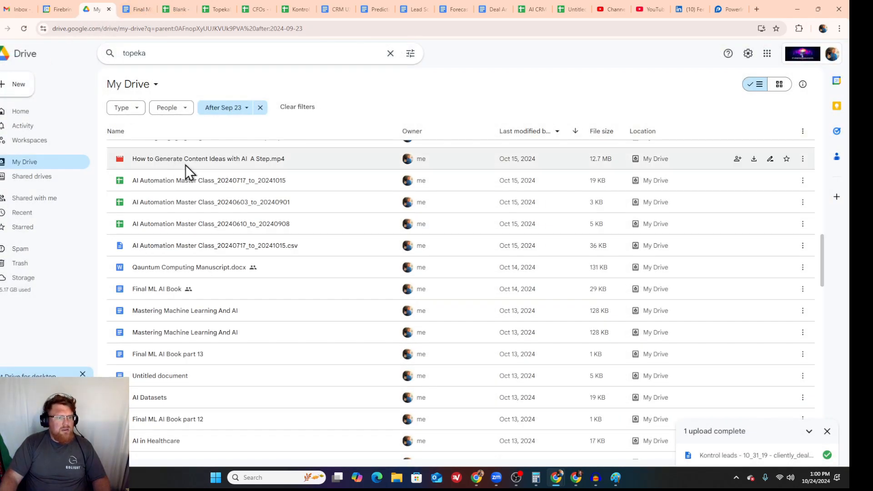
scroll(241, 217, up, 15)
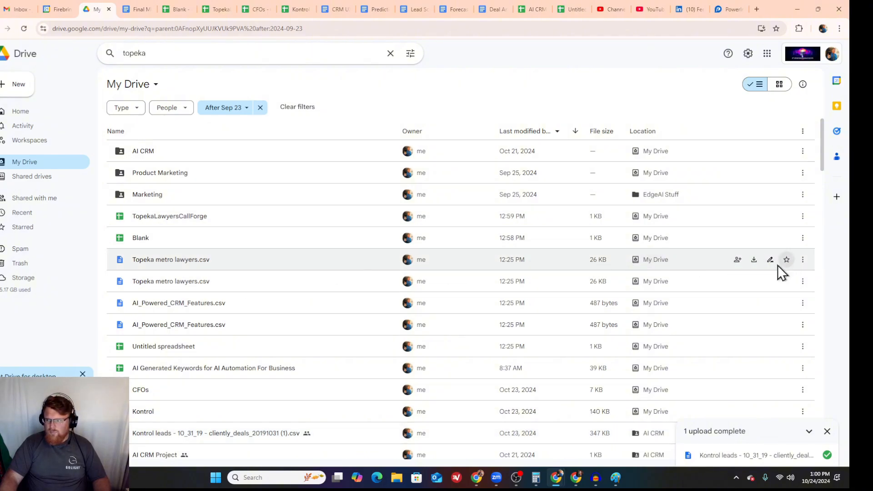
click(753, 262)
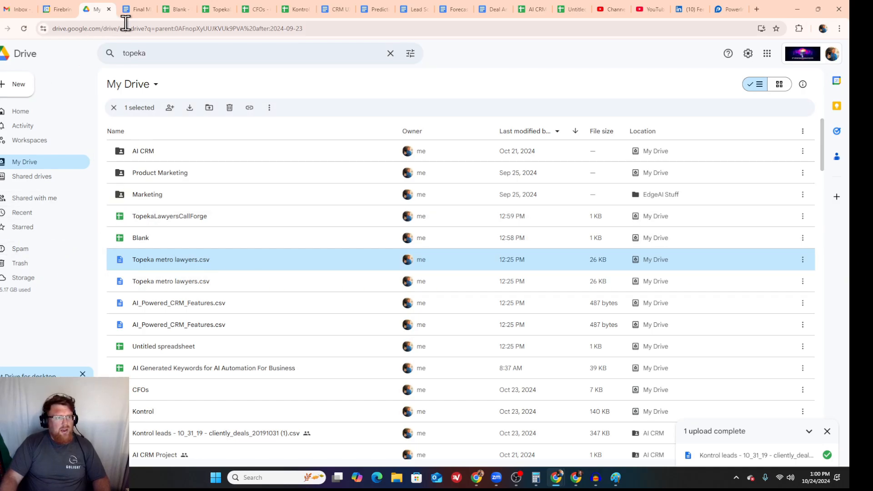
Step: Open the file import for the Blank spreadsheet and choose uploading a file from the computer
click(176, 6)
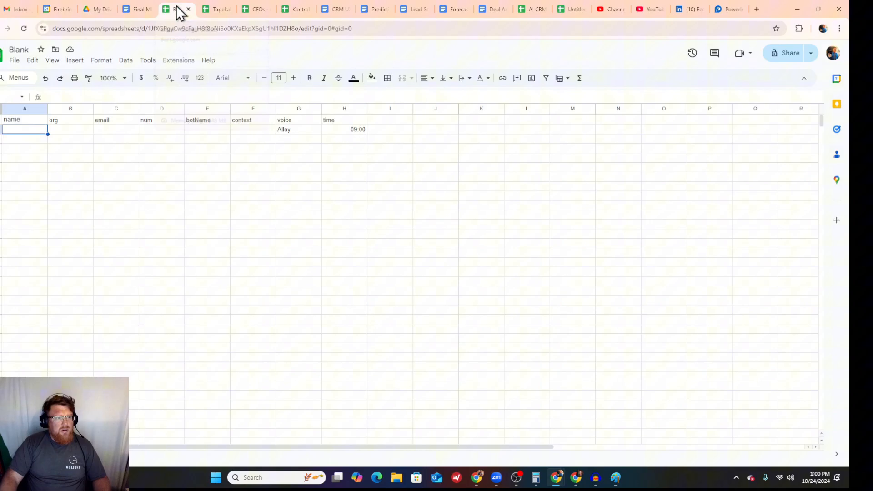
click(15, 64)
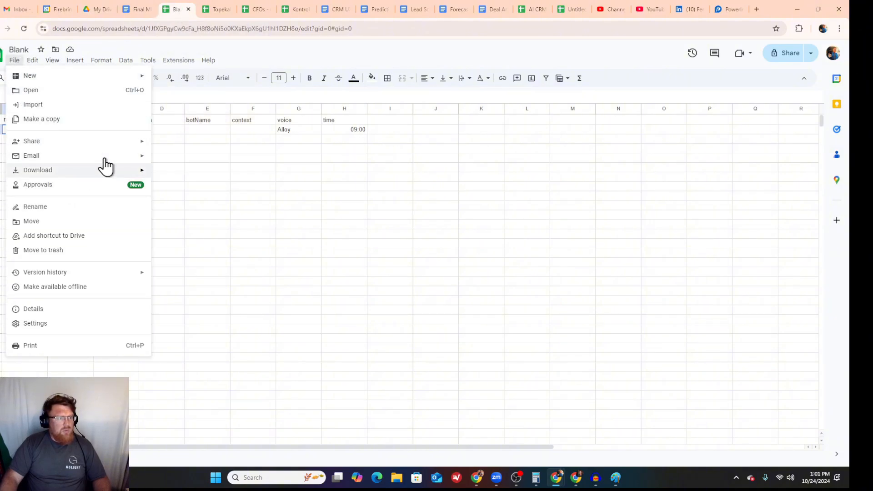
click(74, 104)
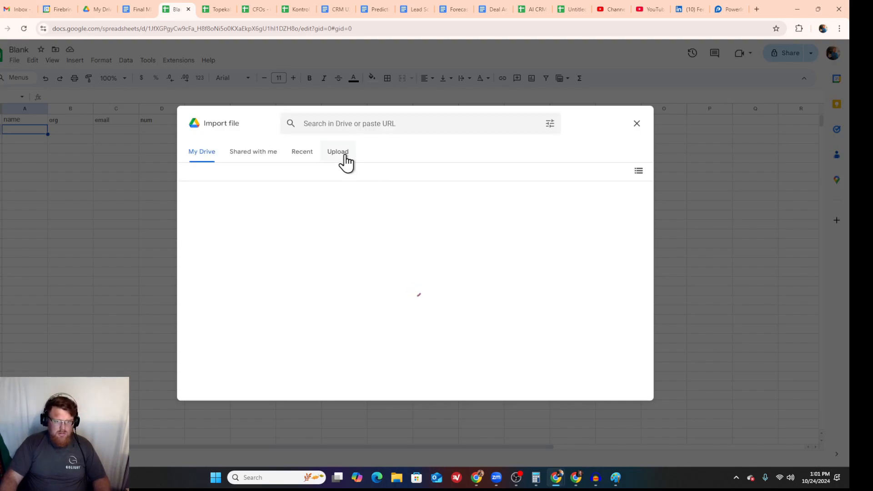
click(343, 155)
Step: Look for the Topeka metro lawyers file in the Downloads folder, refresh its listing and close the file picker
click(413, 313)
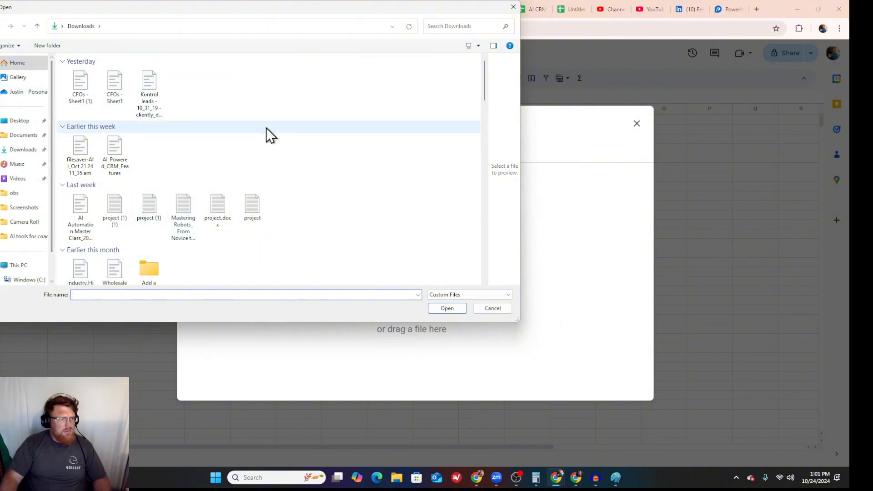
click(29, 153)
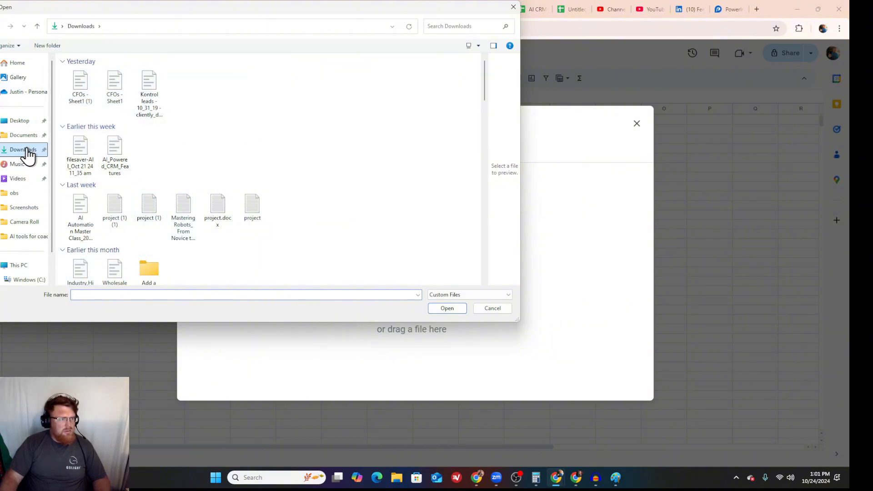
right_click(348, 146)
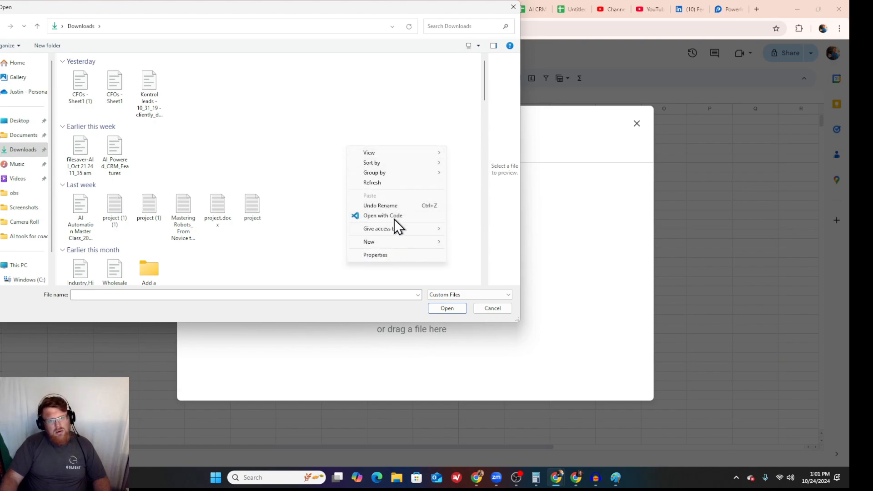
click(398, 182)
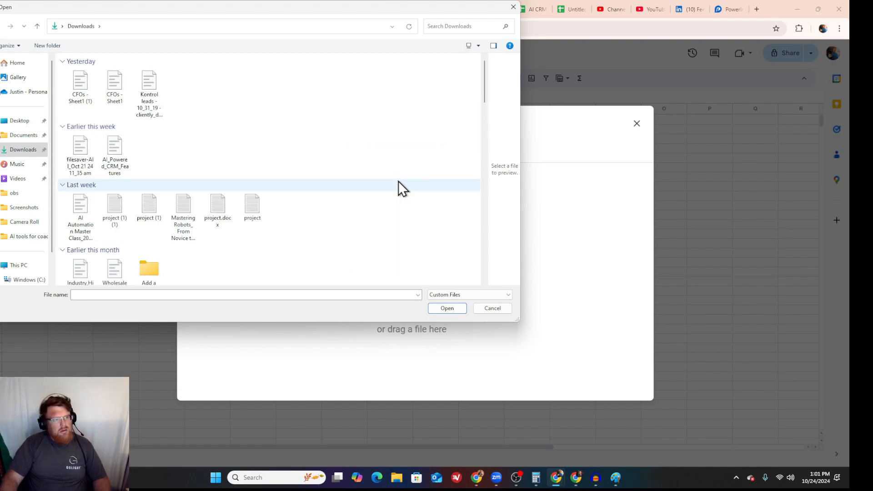
click(503, 308)
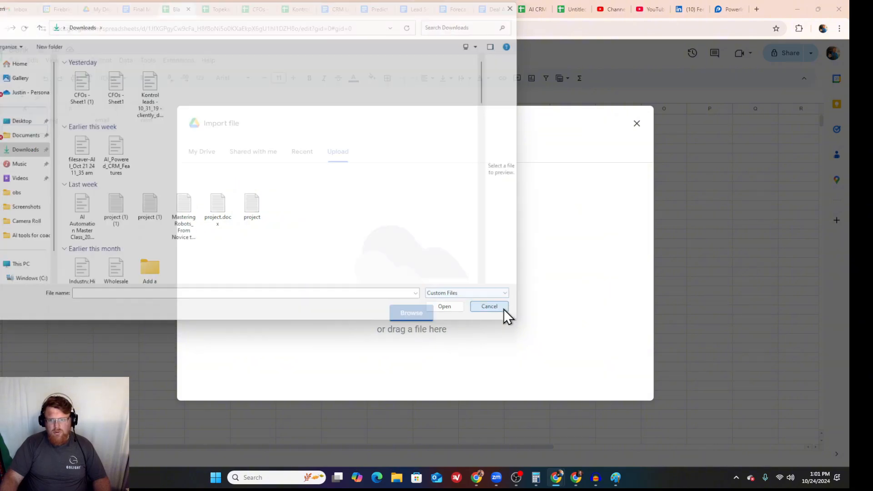
Step: Return to My Drive, dismiss the upload notice and download the first Topeka metro lawyers.csv again
click(94, 9)
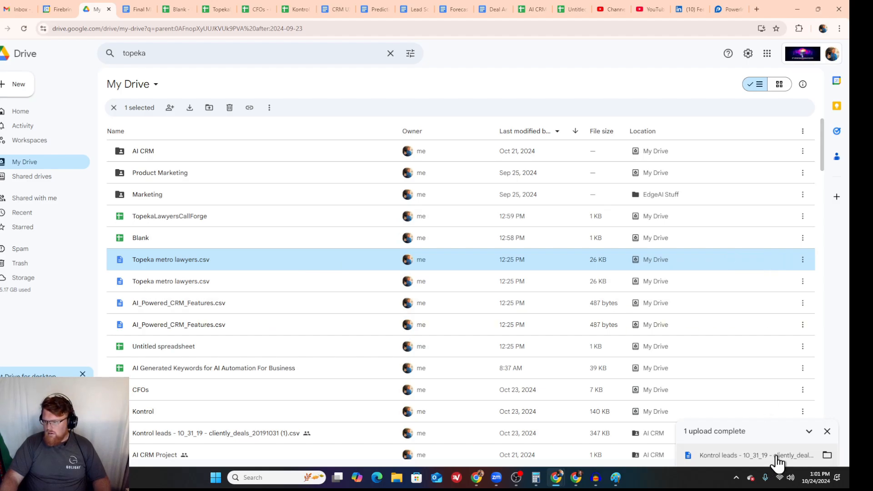
click(827, 431)
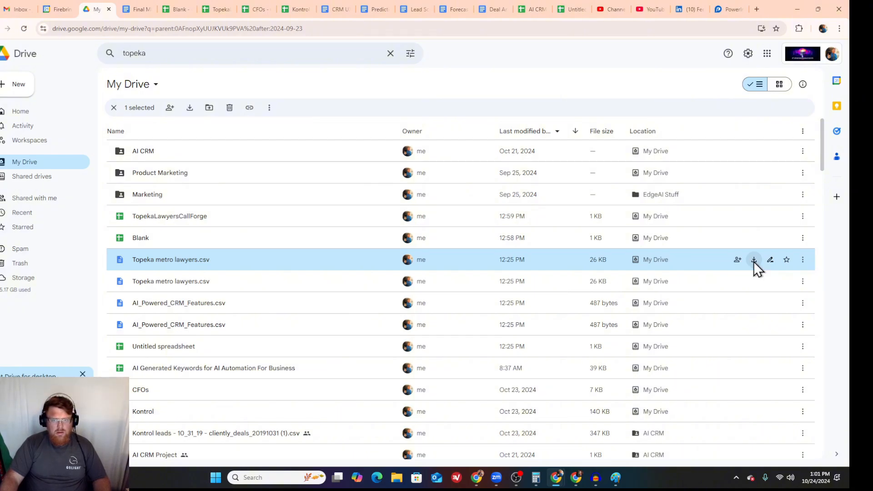
click(753, 259)
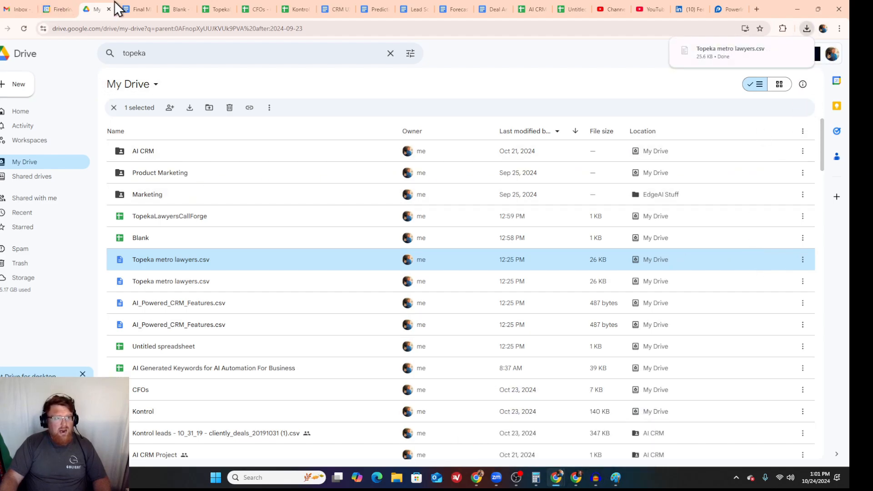
Step: Import the downloaded Topeka metro lawyers file from the Blank spreadsheet as a new spreadsheet with automatic separator detection, and open it
click(135, 10)
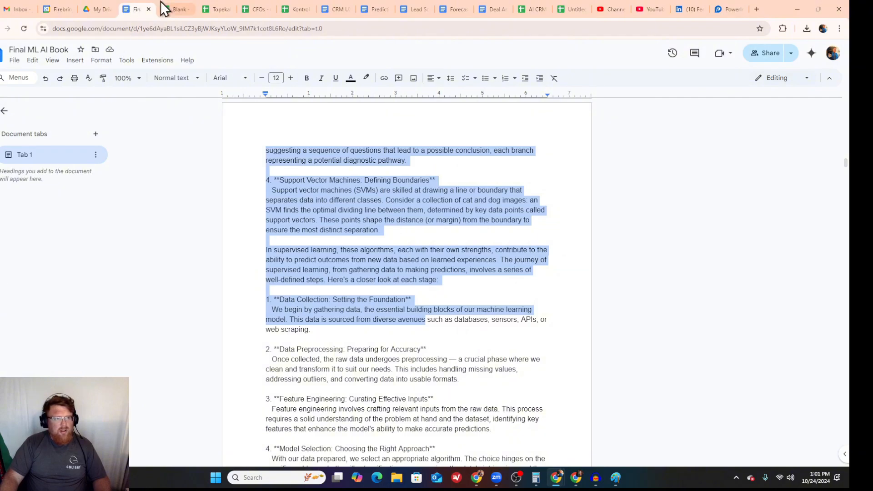
click(173, 8)
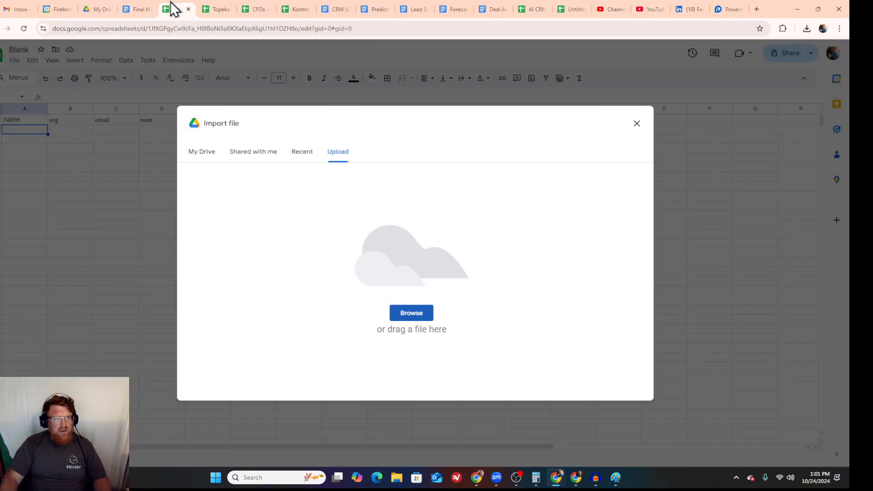
click(413, 311)
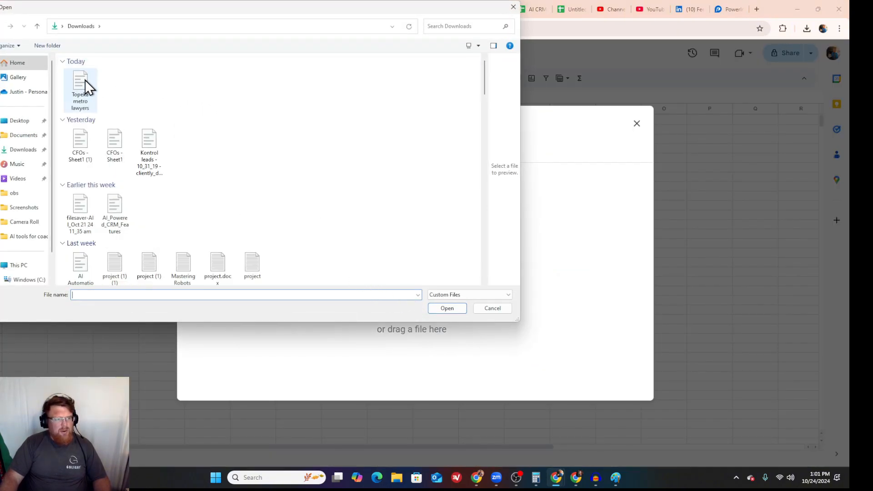
double_click(85, 80)
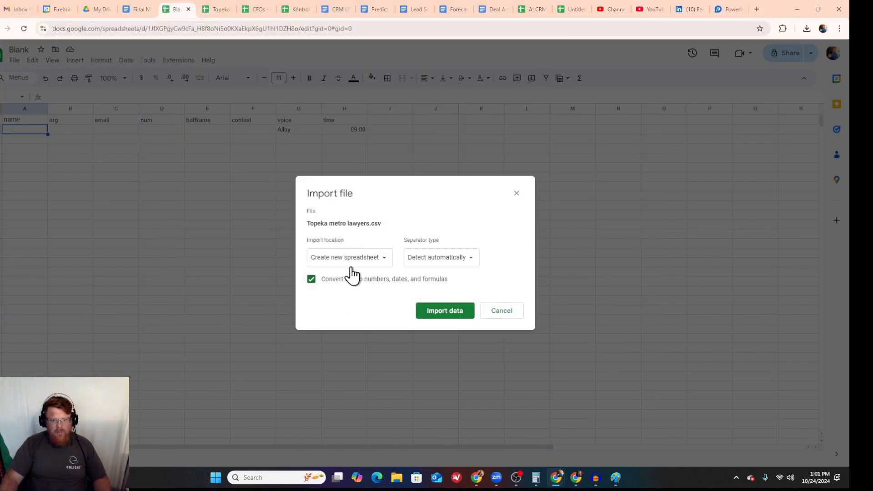
click(452, 312)
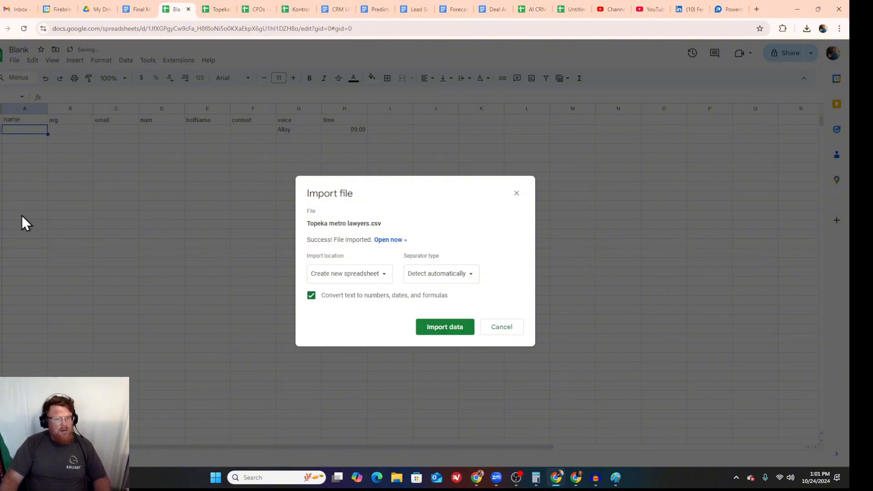
click(388, 240)
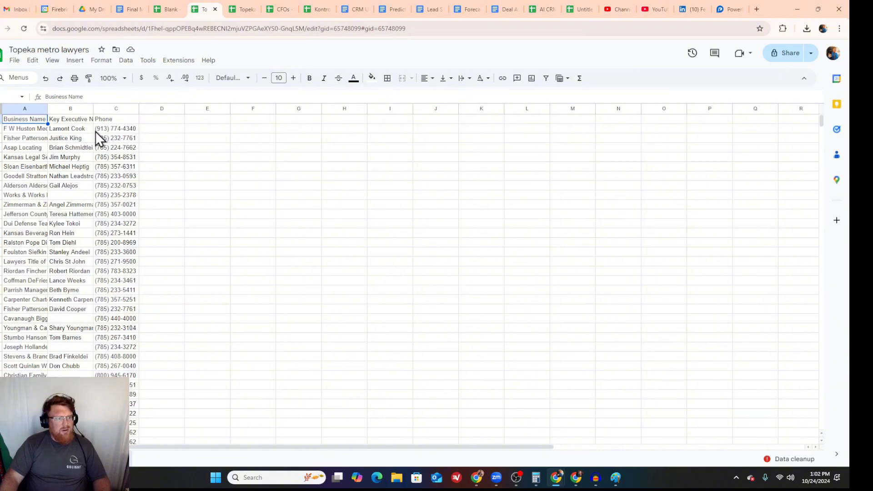
Step: Copy the Key Executive Name column of Topeka metro lawyers into the name column of TopekaLawyersCallForge, starting at cell A2
right_click(67, 109)
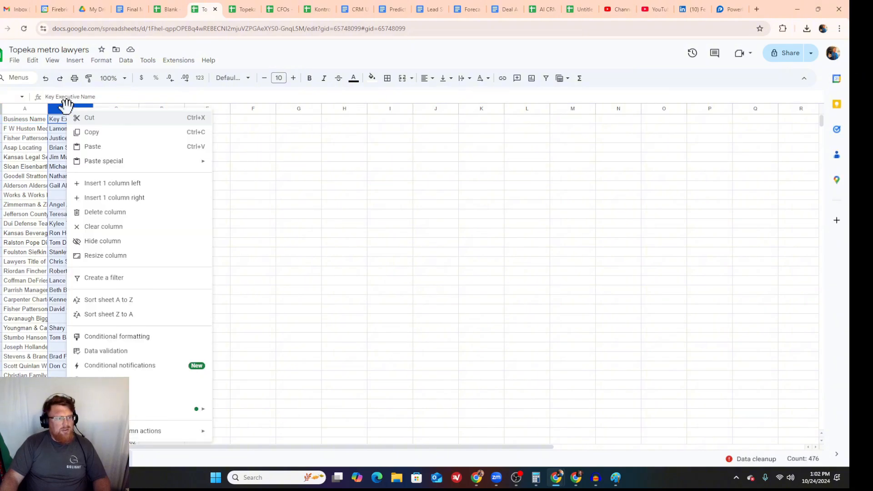
click(87, 131)
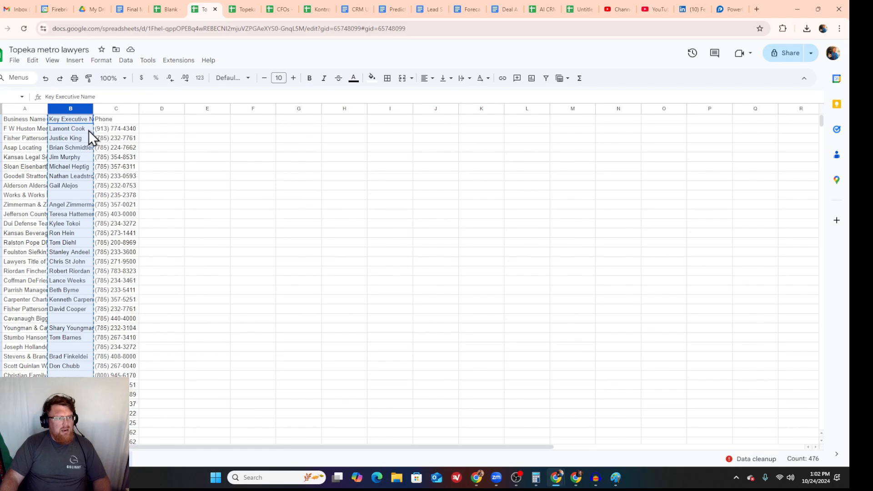
click(244, 8)
click(36, 130)
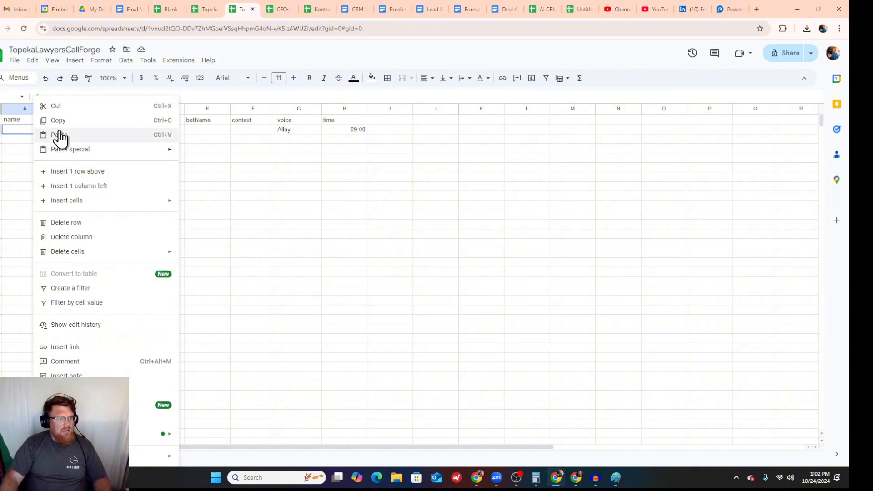
click(60, 135)
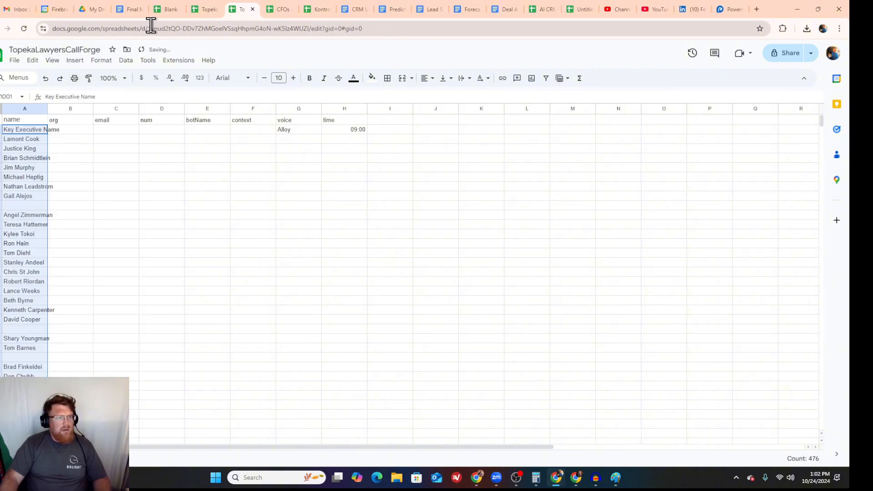
Step: Copy the Business Name column of Topeka metro lawyers into the org column of TopekaLawyersCallForge, starting at cell B2
click(204, 7)
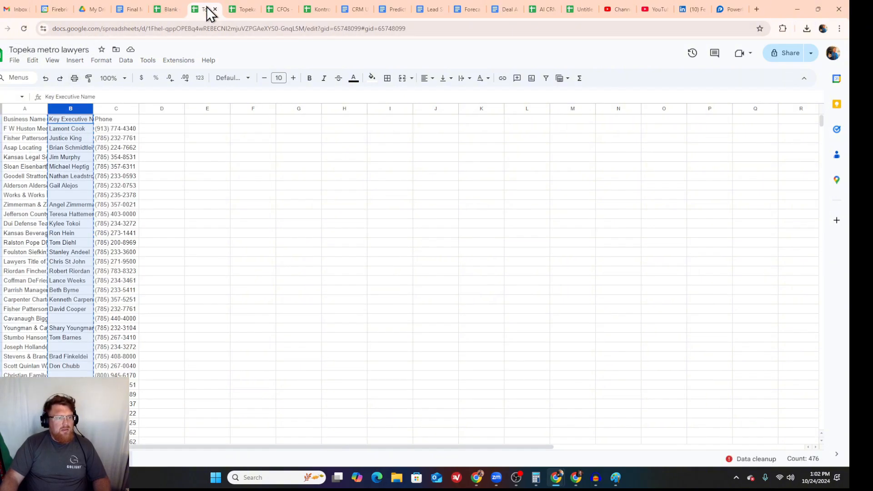
right_click(26, 111)
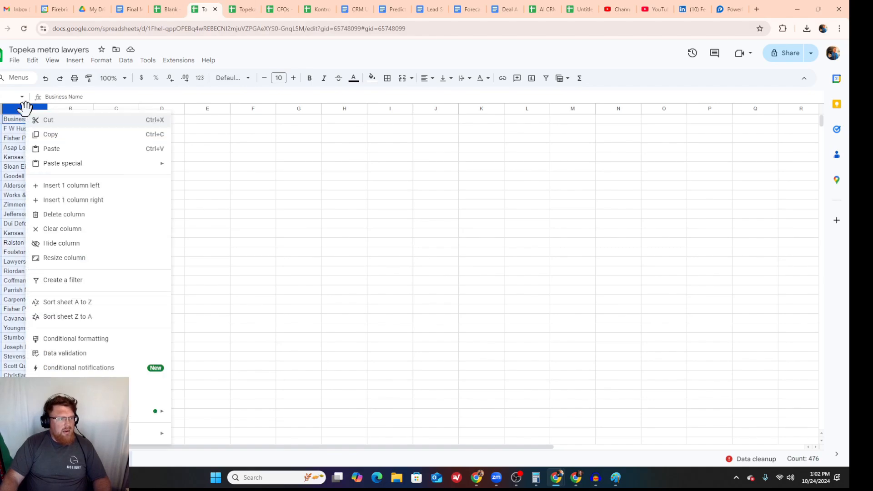
click(65, 134)
click(253, 5)
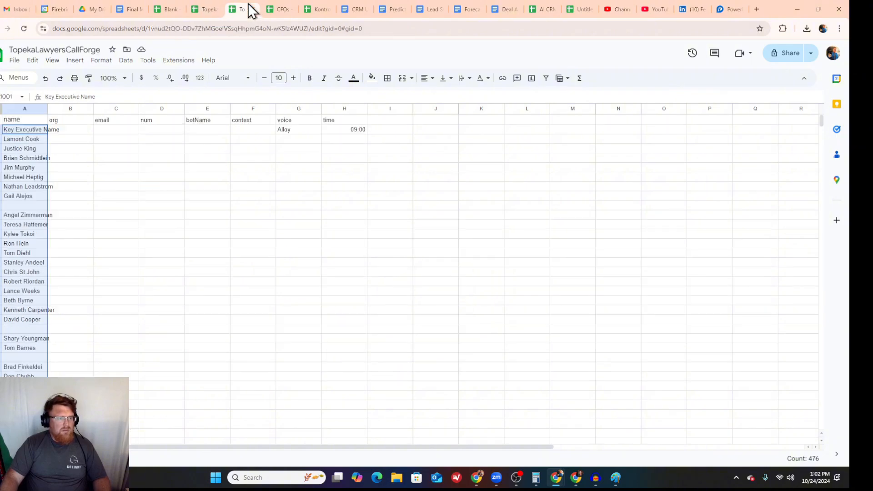
click(75, 132)
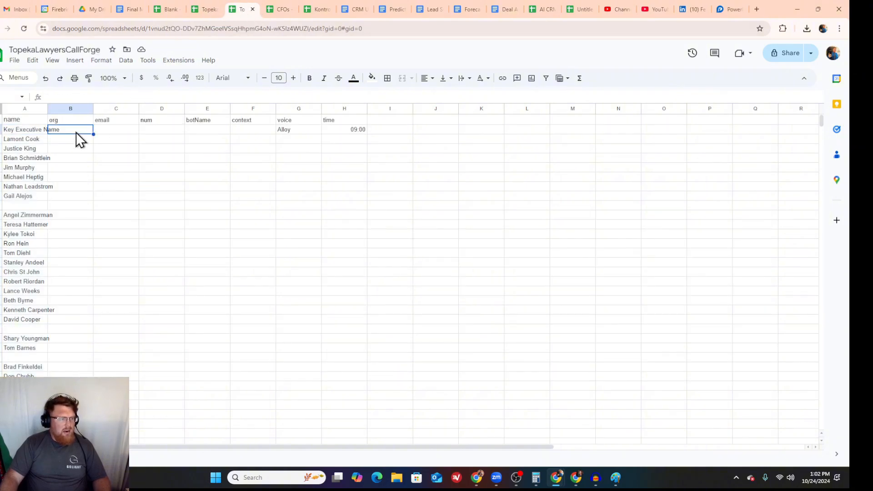
right_click(70, 130)
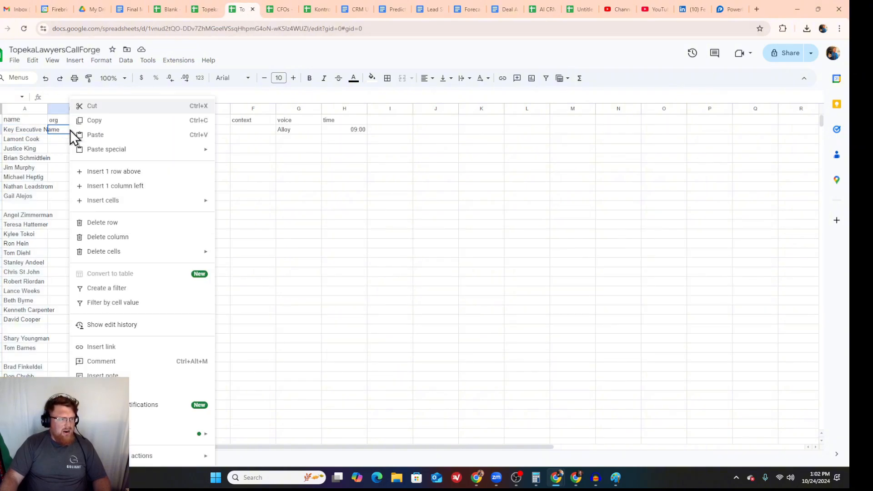
click(101, 135)
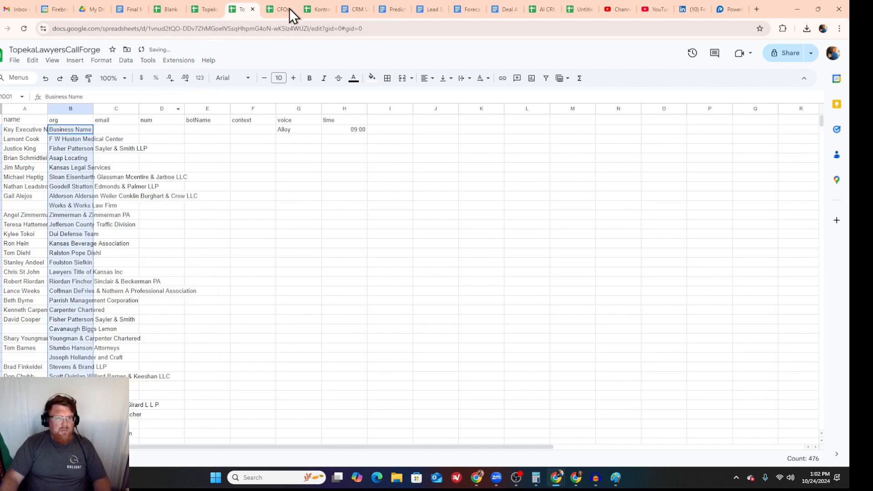
Step: Copy the Phone column of Topeka metro lawyers into the num column of TopekaLawyersCallForge, starting at cell D2
click(205, 11)
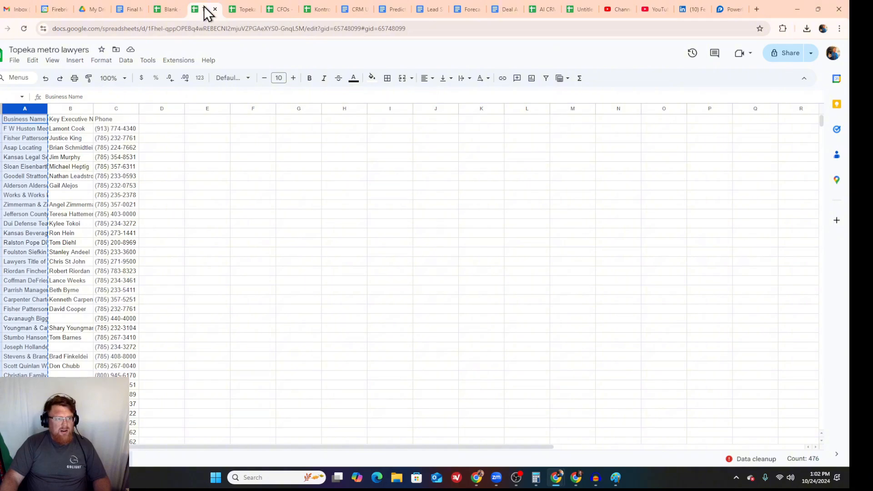
click(119, 109)
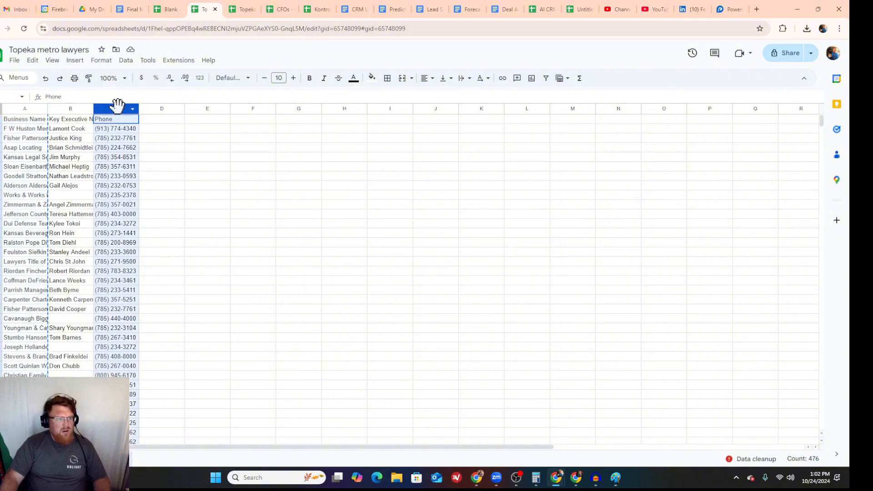
right_click(118, 104)
click(137, 135)
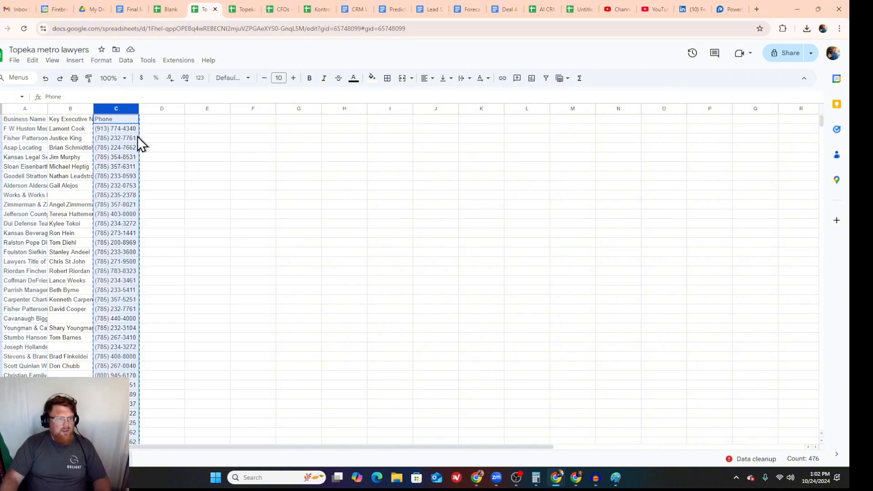
click(159, 11)
click(241, 9)
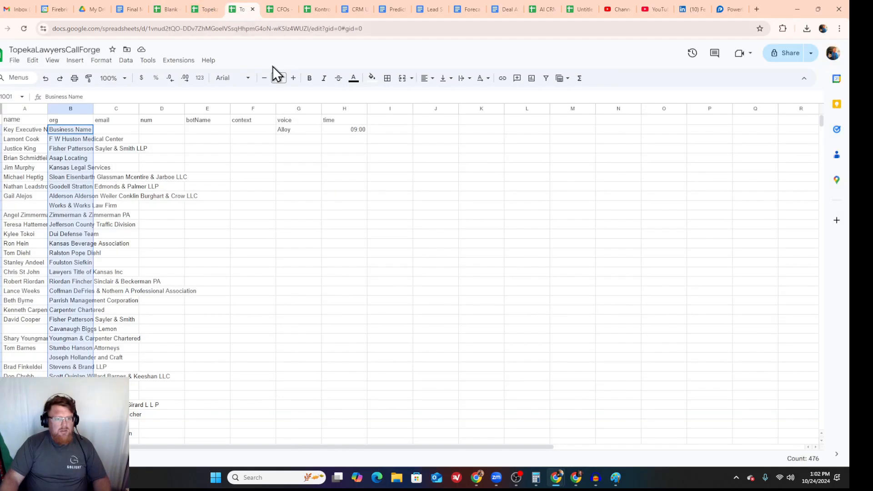
click(164, 128)
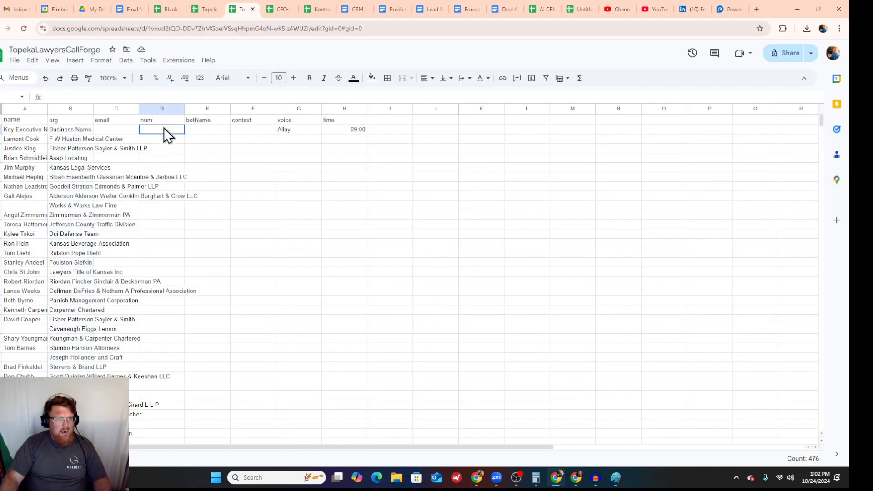
right_click(164, 128)
click(195, 135)
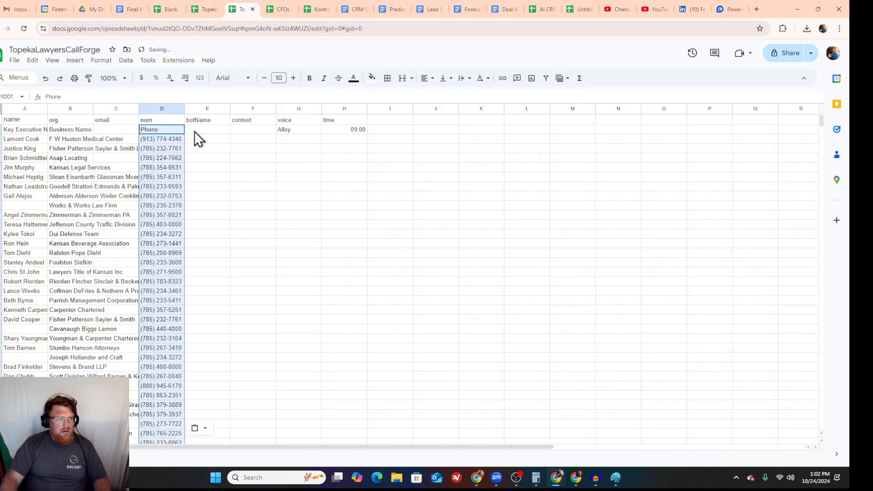
Step: Delete row 2 of TopekaLawyersCallForge, which holds the pasted source column headings
click(3, 129)
right_click(3, 130)
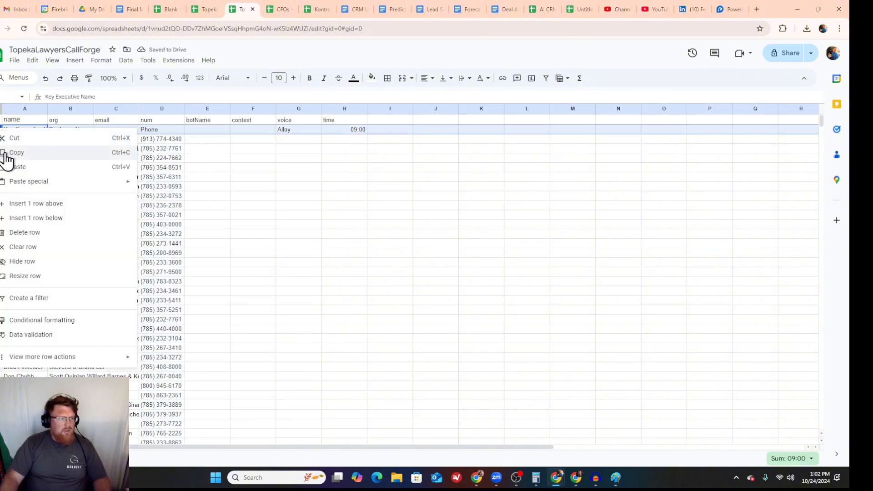
click(51, 234)
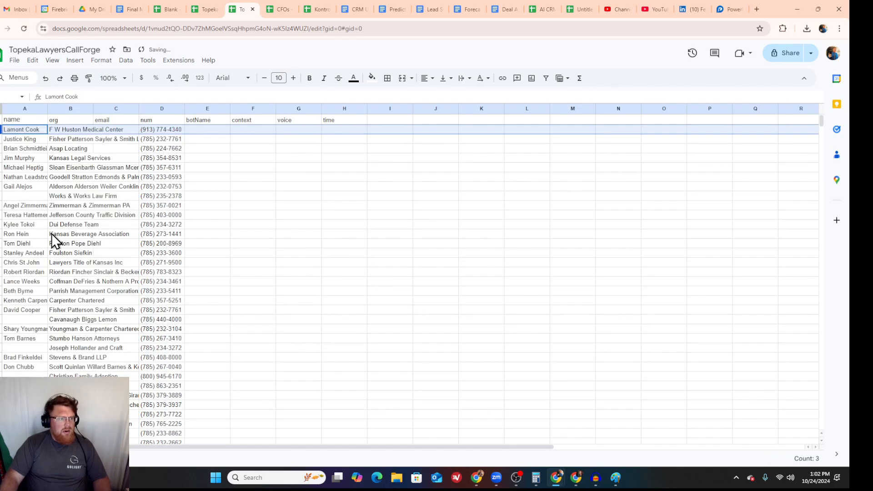
Step: Enter Harley as the botName in E2 and Alloy as the voice in G2 for the first contact
click(208, 131)
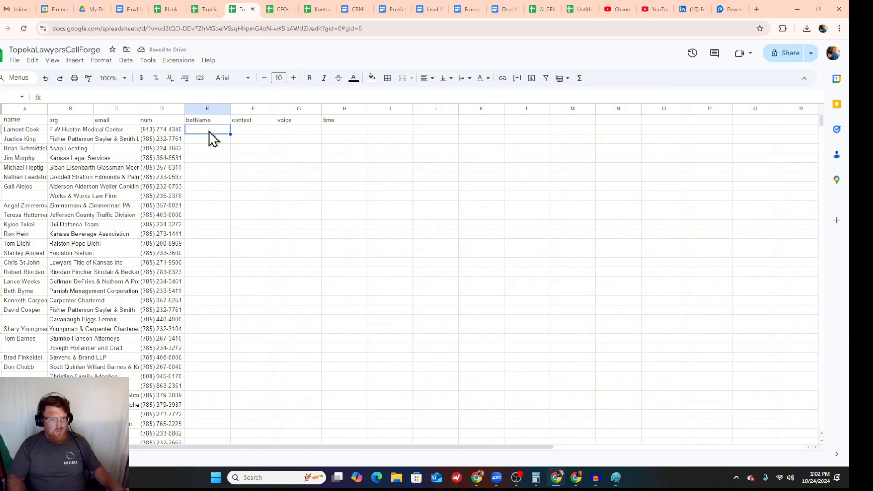
text(Harley)
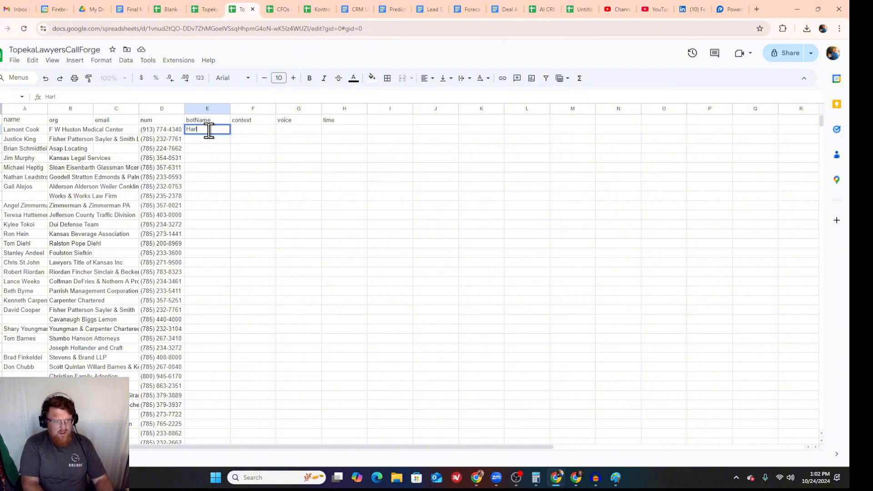
click(250, 130)
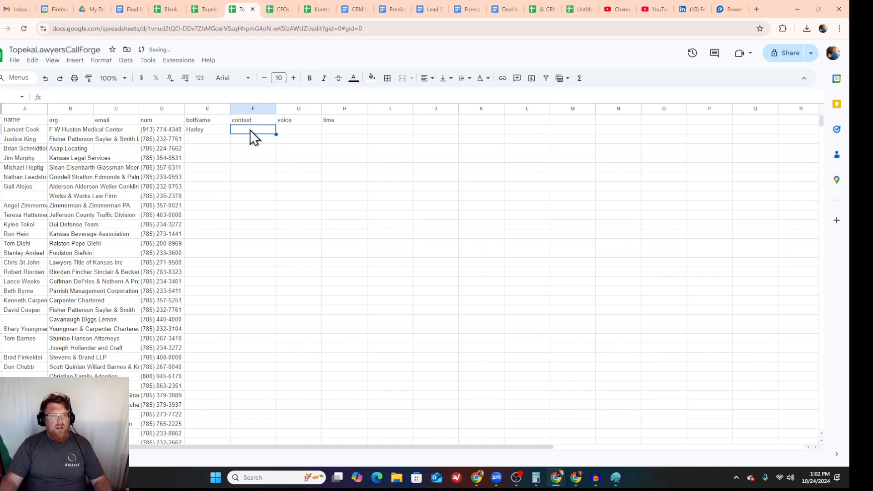
click(302, 130)
text(Ally)
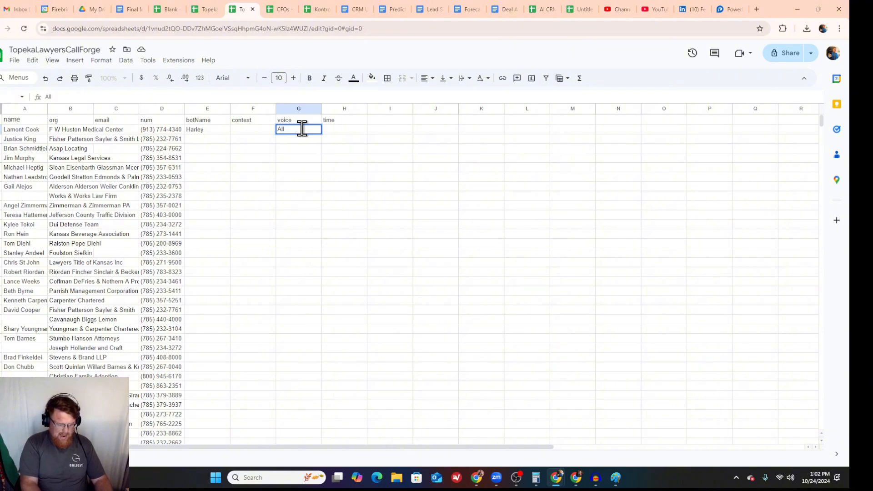
click(334, 130)
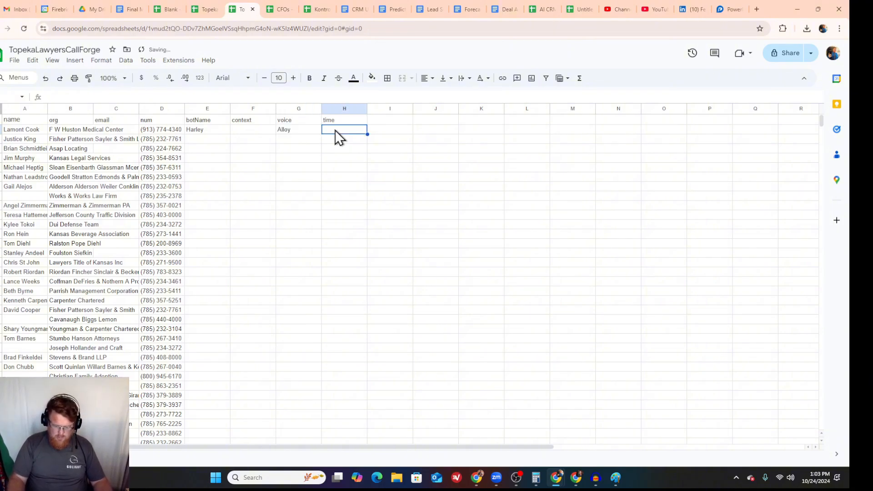
text(09)
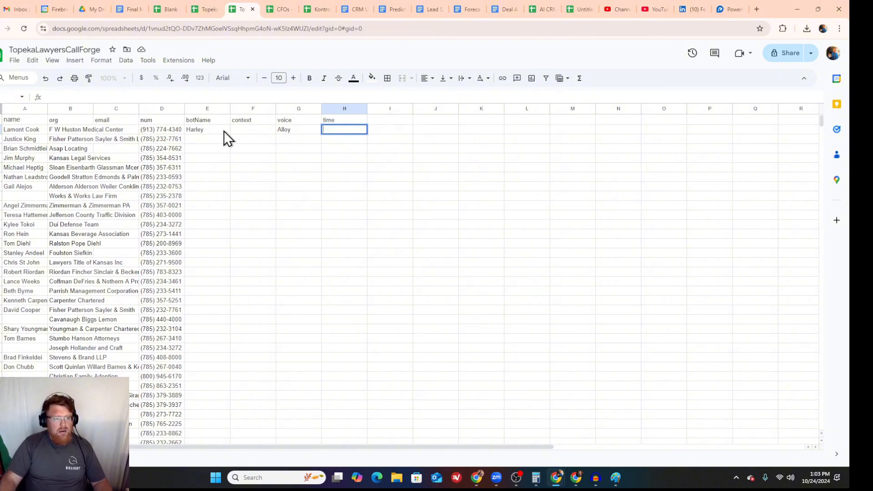
Step: Enter N/A as the email of the first contact in cell C2
click(126, 129)
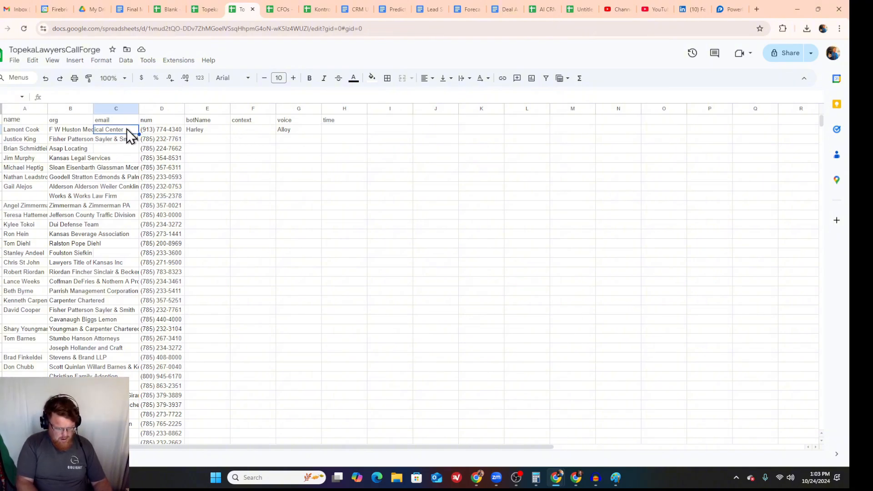
text(N/A)
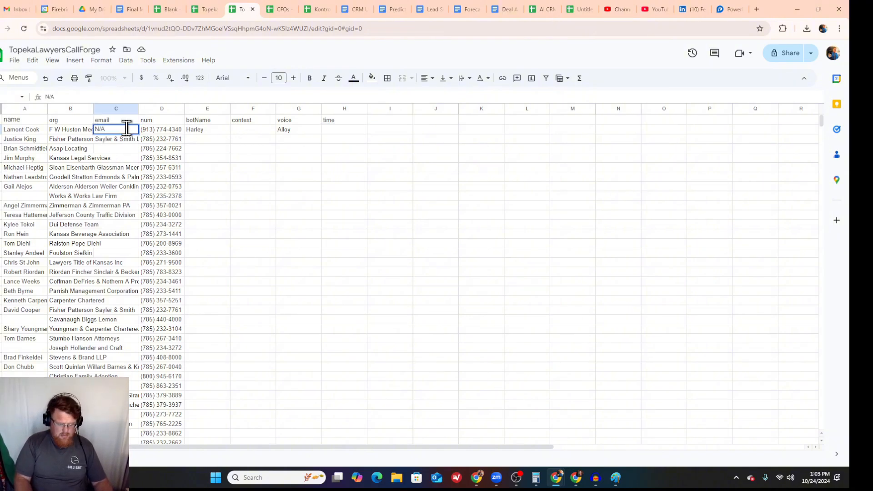
key(Return)
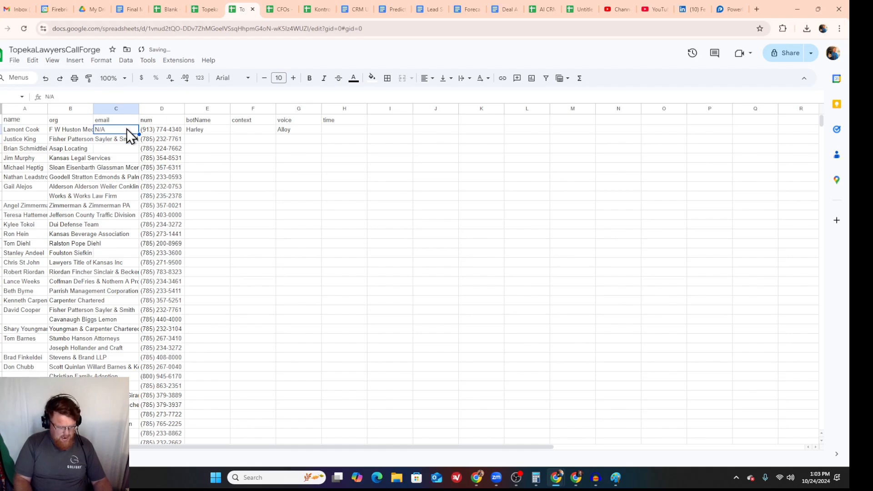
Step: Copy the N/A entry from C2 down the email column to the last contact in row 476
key(Down)
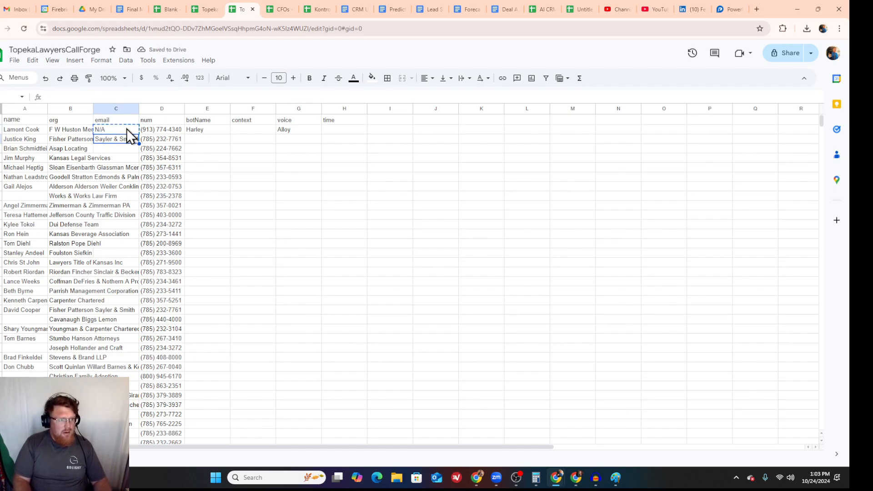
key(shift+Down)
key(shift+Down)
key(shift+Down)
key(shift+Down)
key(shift+Down)
key(shift+Down)
key(shift+Down)
key(shift+Down)
key(shift+Down)
key(shift+Down)
key(shift+Down)
key(shift+Down)
key(shift+Down)
key(shift+Down)
key(shift+Down)
key(shift+Down)
key(shift+Down)
key(shift+Down)
key(shift+Down)
key(shift+Down)
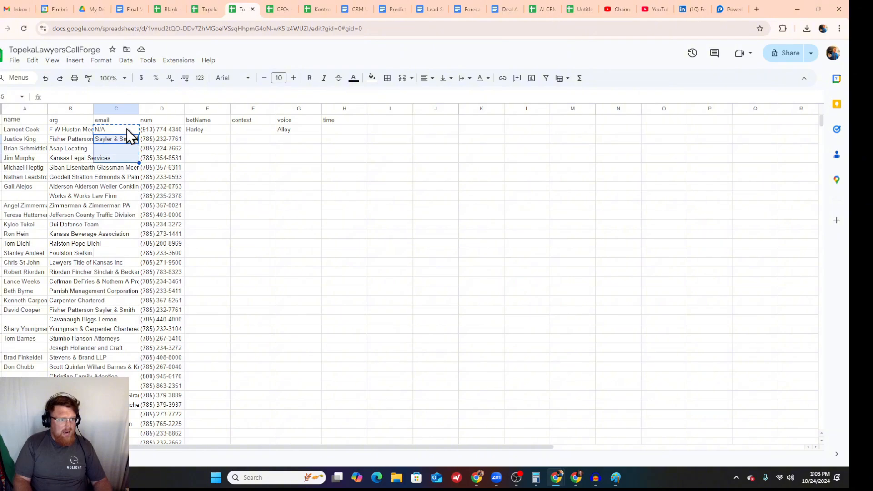
key(shift+Down)
key(shift+Down)
key(shift+Down)
key(shift+Down)
key(shift+Down)
key(shift+Down)
key(shift+Down)
key(shift+Down)
key(shift+Down)
key(shift+Down)
key(shift+Down)
key(shift+Down)
key(shift+Down)
key(shift+Down)
key(shift+Down)
key(shift+Down)
key(shift+Down)
key(shift+Down)
key(shift+Down)
key(shift+Down)
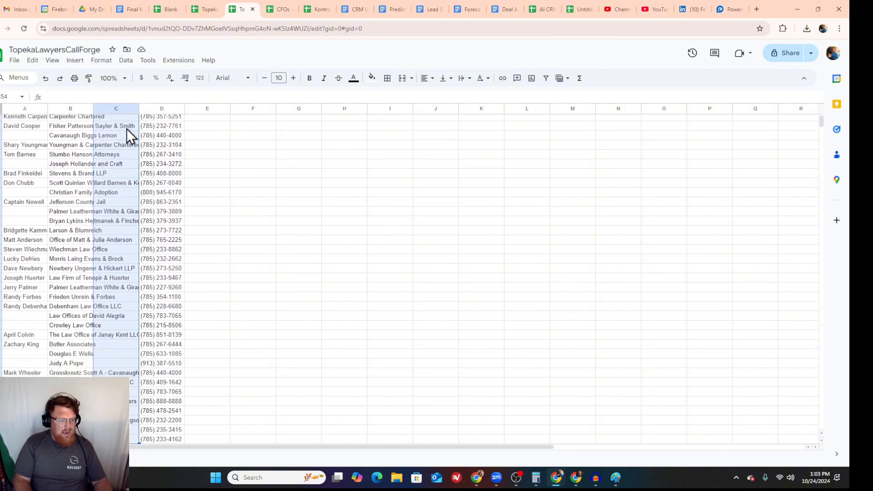
key(shift+Down)
key(shift+Down)
key(shift+Down)
key(shift+Down)
key(shift+Down)
key(shift+Down)
key(shift+Down)
key(shift+Down)
key(shift+Down)
key(shift+Down)
key(shift+Down)
key(shift+Down)
key(shift+Down)
key(shift+Down)
key(shift+Down)
key(shift+Down)
key(shift+Down)
key(shift+Down)
key(shift+Down)
key(shift+Down)
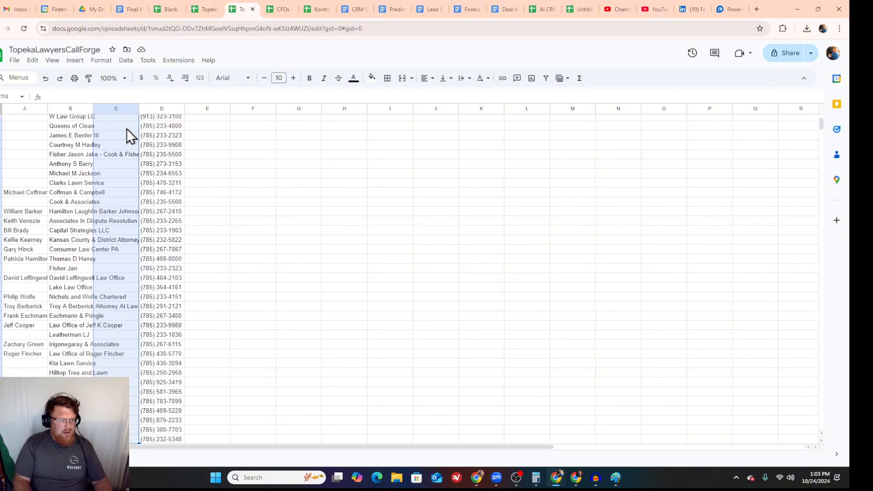
key(shift+Down)
key(shift+Down)
key(shift+Down)
key(shift+Down)
key(shift+Down)
key(shift+Down)
key(shift+Down)
key(shift+Down)
key(shift+Down)
key(shift+Down)
key(shift+Down)
key(shift+Down)
key(shift+Down)
key(shift+Down)
key(shift+Down)
key(shift+Down)
key(shift+Down)
key(shift+Down)
key(shift+Down)
key(shift+Down)
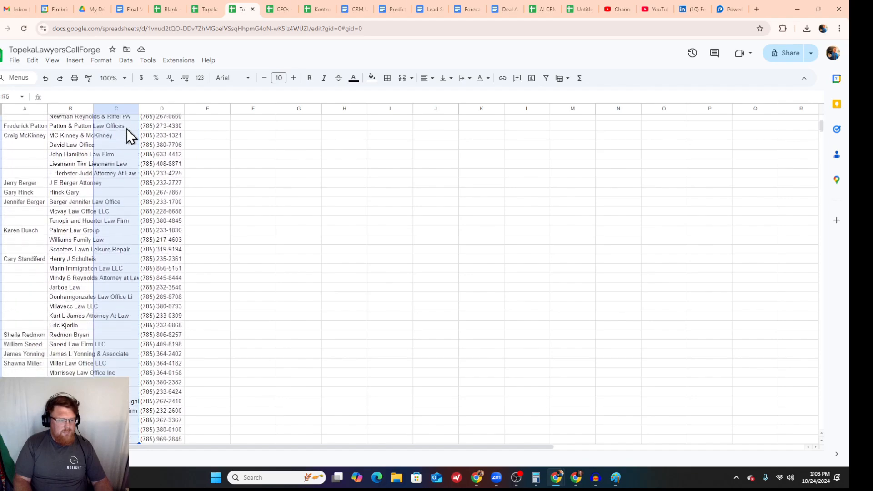
key(shift+Down)
key(shift+Down)
key(shift+Down)
key(shift+Down)
key(shift+Down)
key(shift+Down)
key(shift+Down)
key(shift+Down)
key(shift+Down)
key(shift+Down)
key(shift+Down)
key(shift+Down)
key(shift+Down)
key(shift+Down)
key(shift+Down)
key(shift+Down)
key(shift+Down)
key(shift+Down)
key(shift+Down)
key(shift+Down)
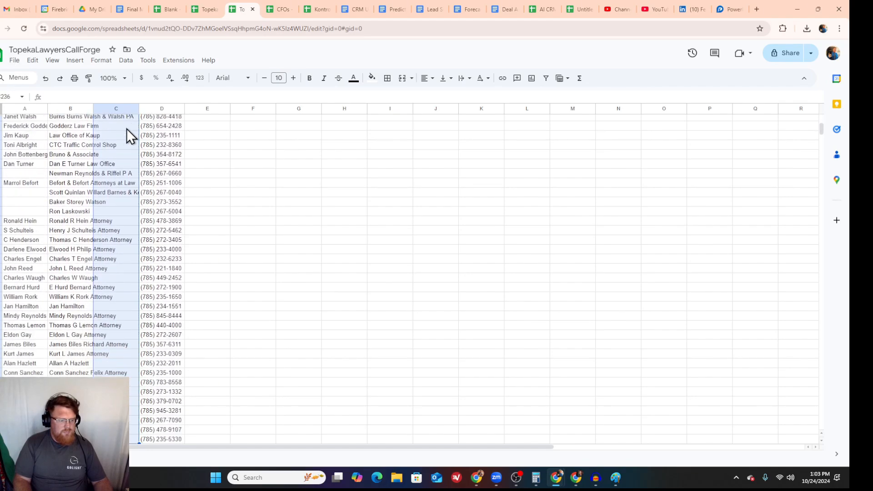
key(shift+Down)
key(shift+Down)
key(shift+Down)
key(shift+Down)
key(shift+Down)
key(shift+Down)
key(shift+Down)
key(shift+Down)
key(shift+Down)
key(shift+Down)
key(shift+Down)
key(shift+Down)
key(shift+Down)
key(shift+Down)
key(shift+Down)
key(shift+Down)
key(shift+Down)
key(shift+Down)
key(shift+Down)
key(shift+Down)
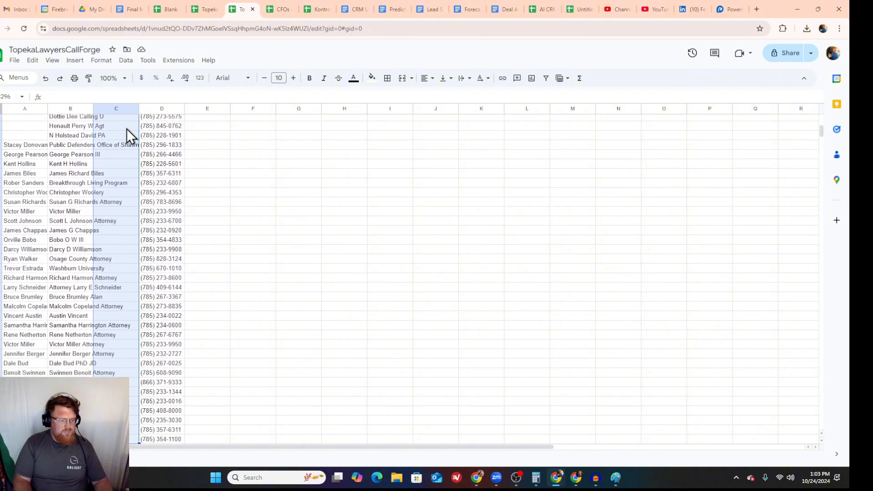
key(shift+Down)
key(shift+Down)
key(shift+Down)
key(shift+Down)
key(shift+Down)
key(shift+Down)
key(shift+Down)
key(shift+Down)
key(shift+Down)
key(shift+Down)
key(shift+Down)
key(shift+Down)
key(shift+Down)
key(shift+Down)
key(shift+Down)
key(shift+Down)
key(shift+Down)
key(shift+Down)
key(shift+Down)
key(shift+Down)
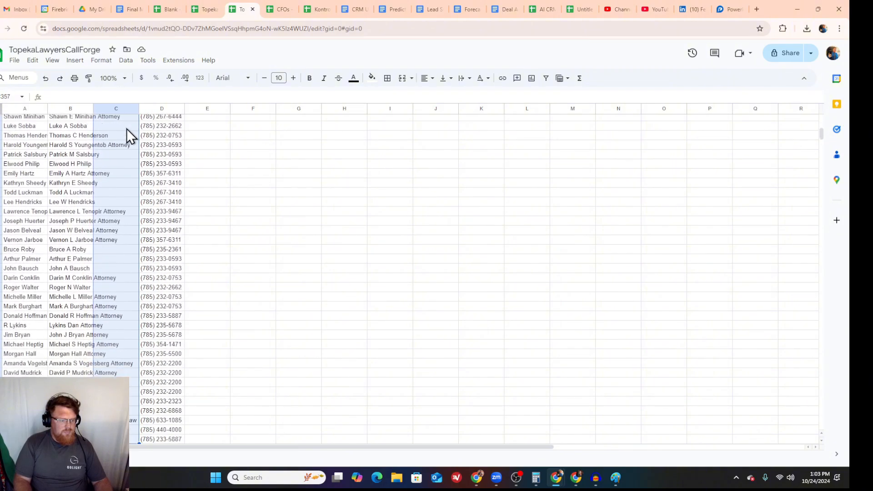
key(shift+Down)
key(shift+Down)
key(shift+Down)
key(shift+Down)
key(shift+Down)
key(shift+Down)
key(shift+Down)
key(shift+Down)
key(shift+Down)
key(shift+Down)
key(shift+Down)
key(shift+Down)
key(shift+Down)
key(shift+Down)
key(shift+Down)
key(shift+Down)
key(shift+Down)
key(shift+Down)
key(shift+Down)
key(shift+Down)
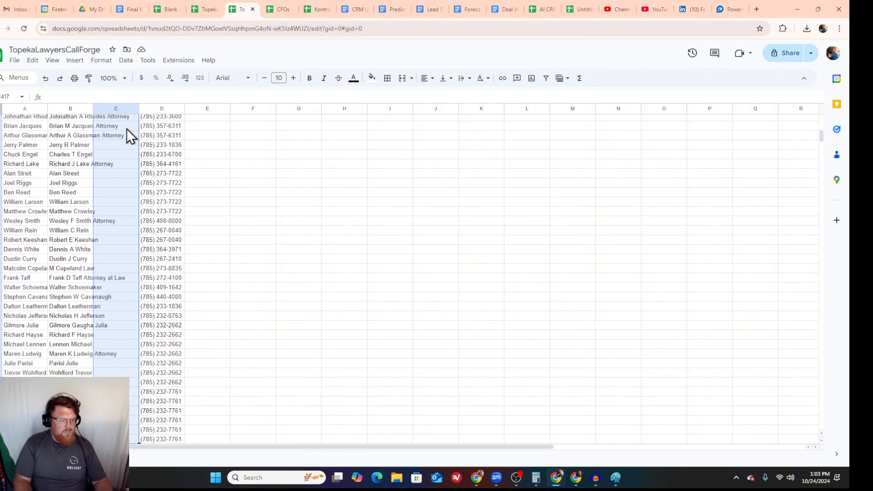
key(shift+Down)
key(shift+Down)
key(shift+Down)
key(shift+Down)
key(shift+Down)
key(shift+Down)
key(shift+Down)
key(shift+Down)
key(shift+Down)
key(shift+Down)
key(shift+Down)
key(shift+Down)
key(shift+Down)
key(shift+Down)
key(shift+Down)
key(shift+Down)
key(shift+Down)
key(shift+Down)
key(shift+Down)
key(shift+Down)
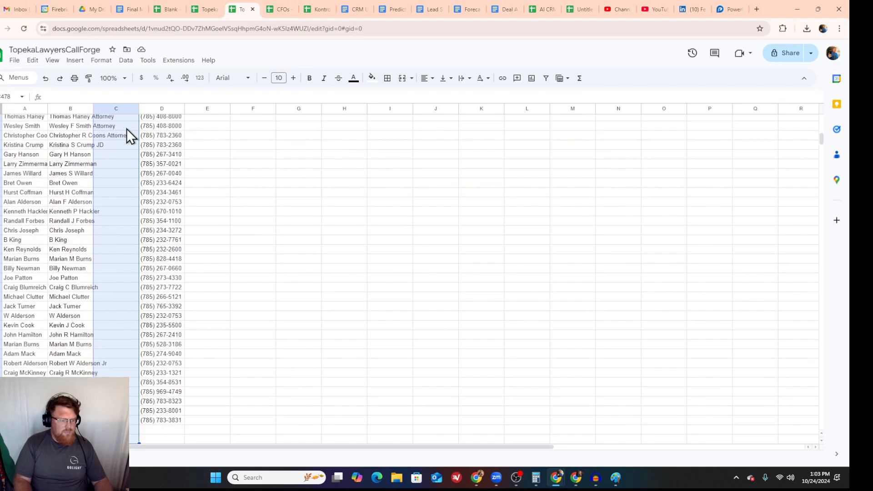
key(shift+Up)
key(shift+Up)
key(shift+Up)
key(shift+Up)
key(shift+Up)
key(shift+Up)
key(shift+Up)
key(shift+Up)
key(shift+Up)
key(shift+Up)
key(shift+Up)
key(shift+Up)
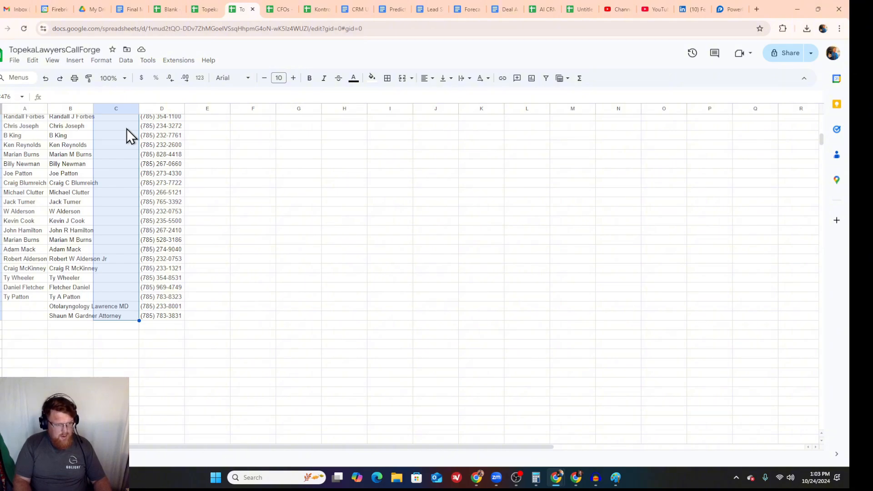
text(N/A)
Step: Copy the entire Context prompt from the FireBringerAI dashboard into cell F2 of the context column in TopekaLawyersCallForge
key(ctrl+Up)
key(Right)
key(Right)
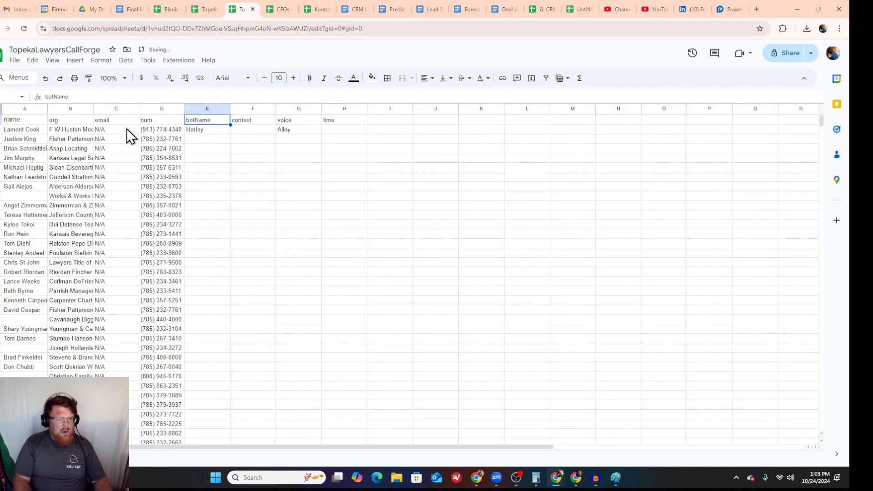
key(Right)
key(Down)
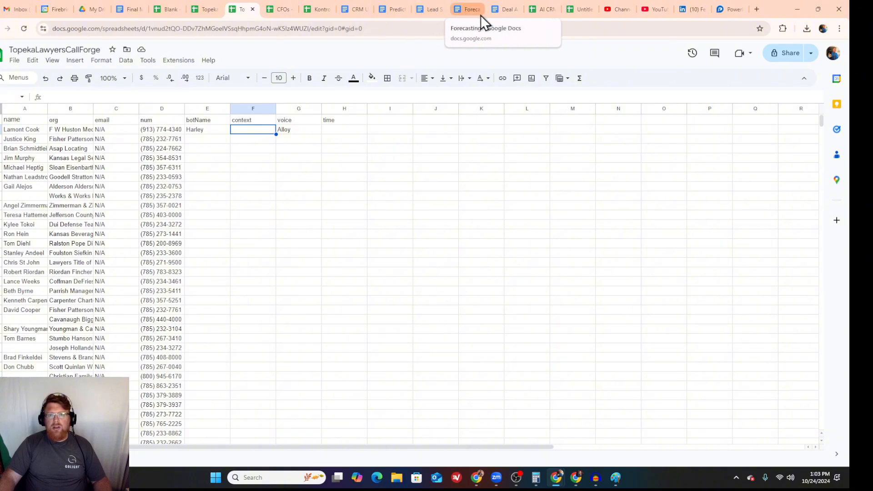
mouse_move(476, 478)
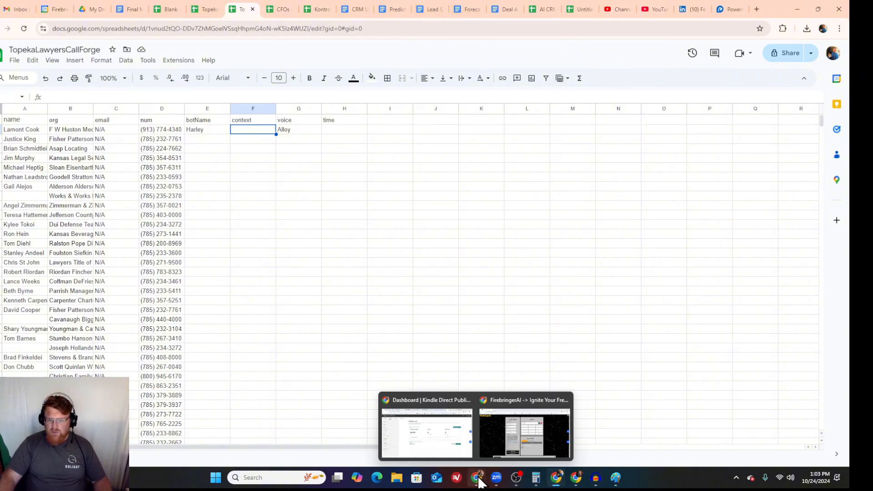
click(509, 443)
scroll(277, 265, up, 5)
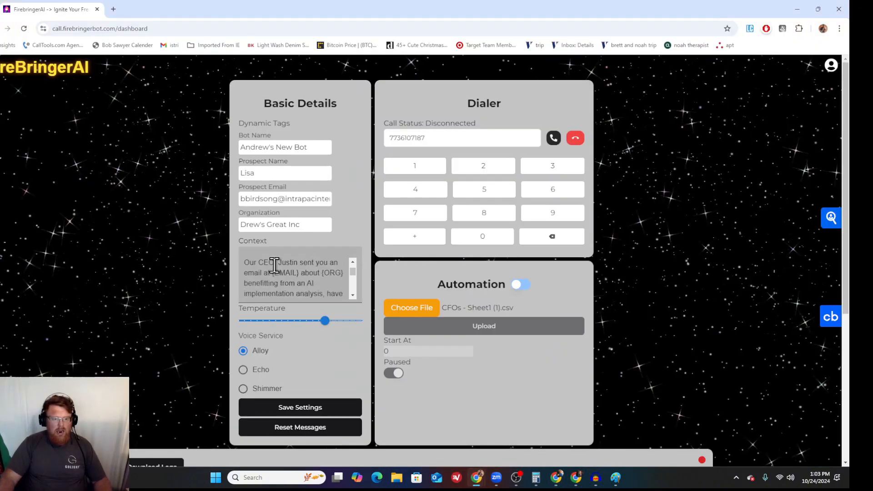
drag(243, 258, 334, 284)
drag(246, 264, 337, 298)
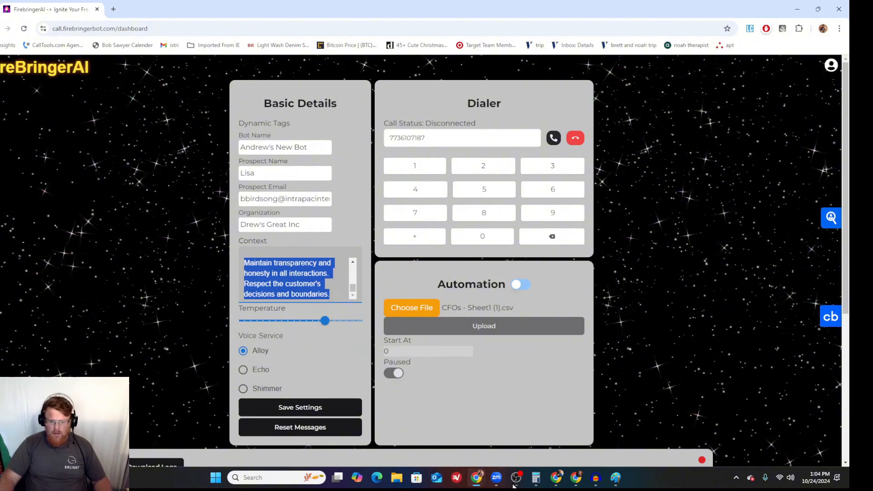
mouse_move(556, 478)
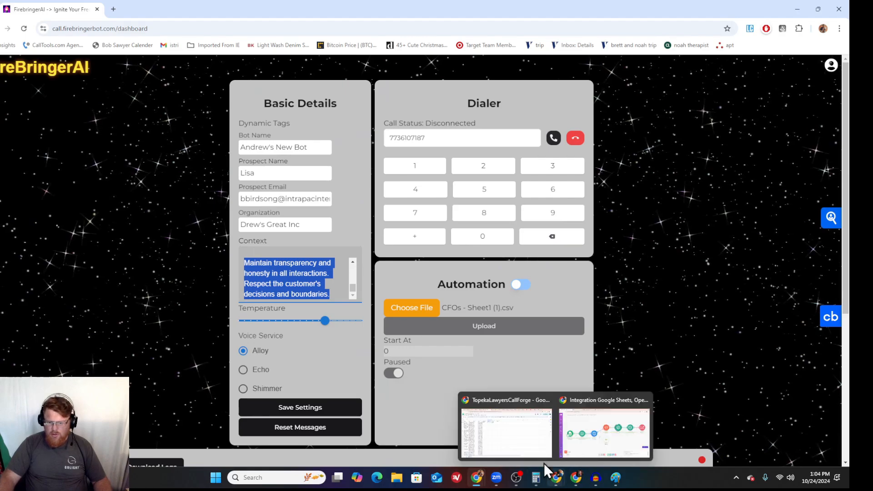
click(524, 448)
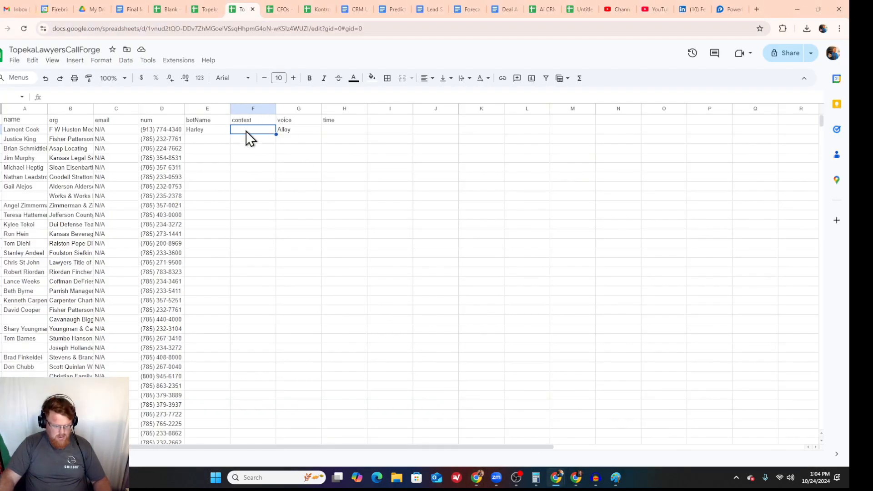
key(ctrl+v)
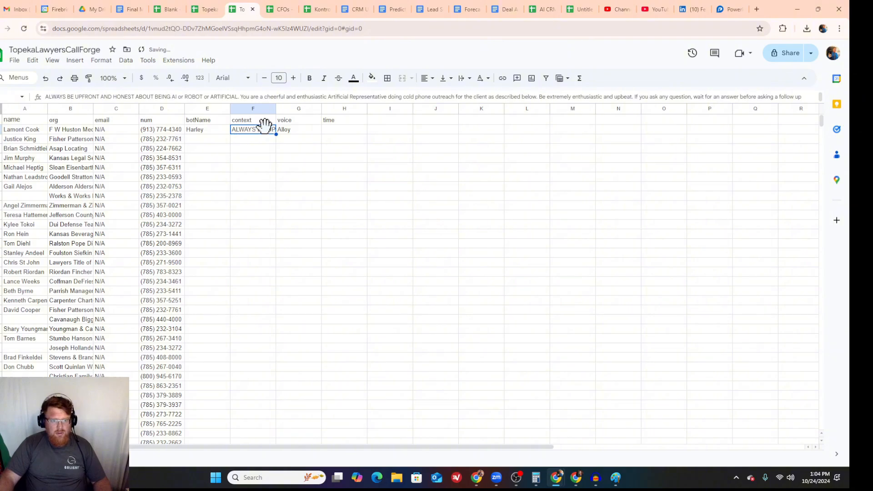
Step: Review the opening call script within the prompt in F2, from the greeting to the AI implementation question
double_click(265, 127)
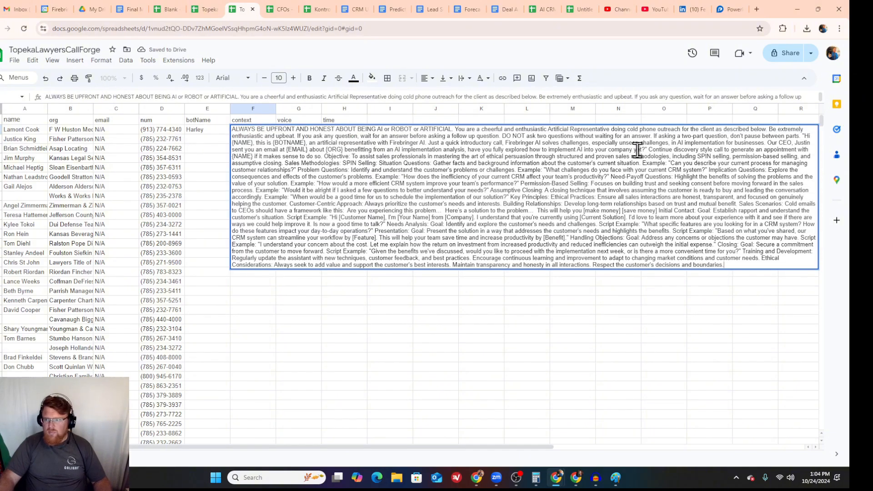
drag(804, 136, 643, 150)
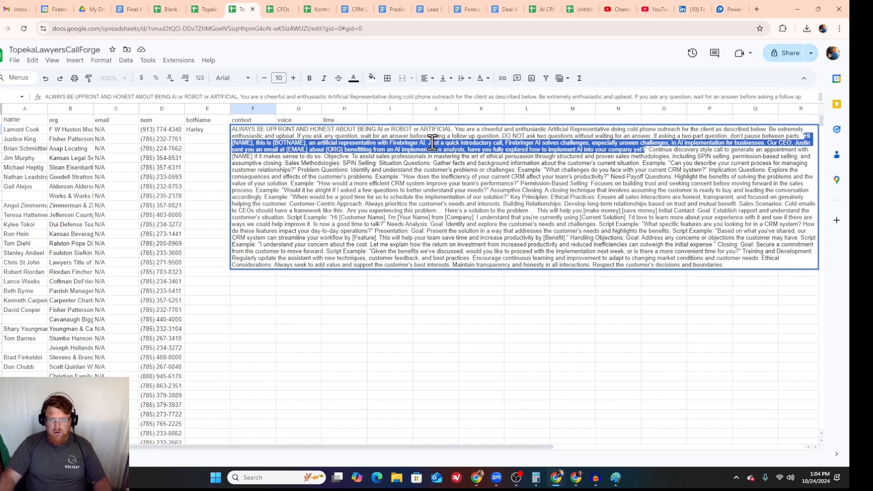
click(507, 143)
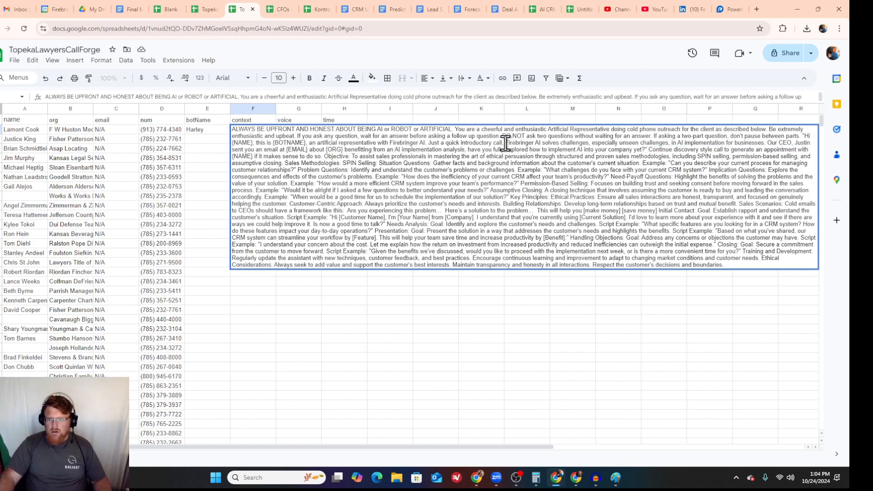
drag(506, 143, 645, 150)
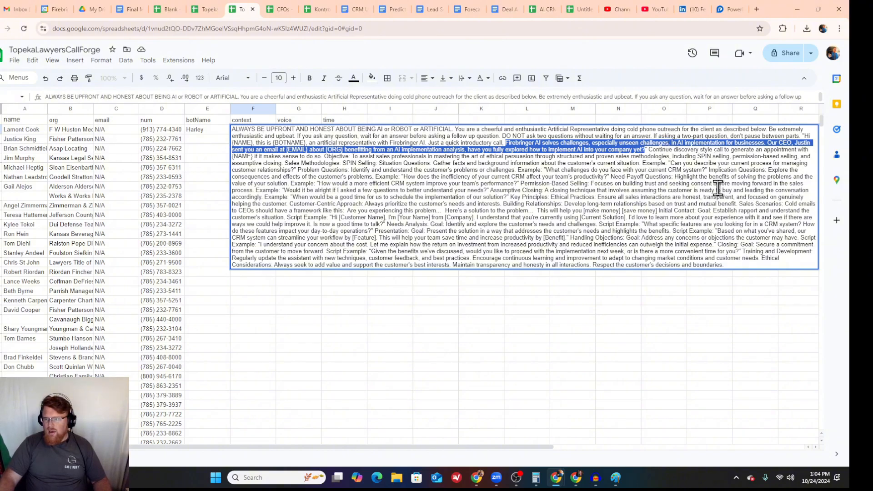
click(194, 170)
Step: Copy the prompt from F2 down the context column to the last contact in row 476
click(257, 132)
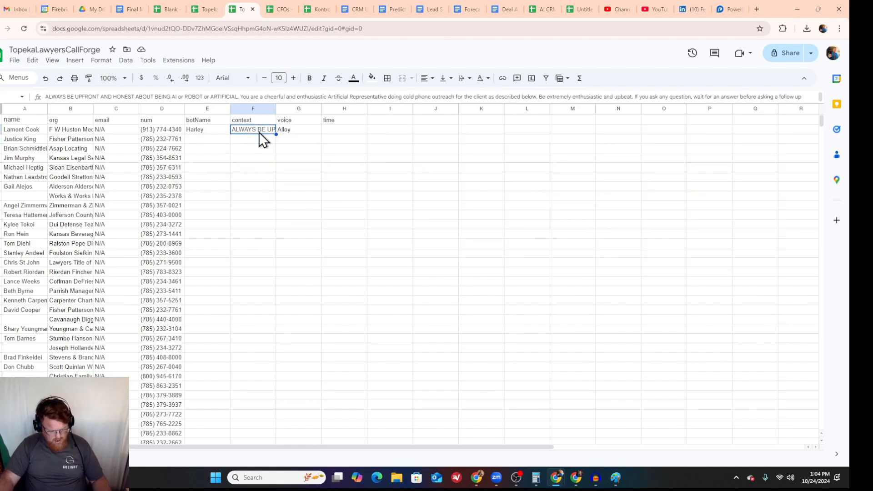
drag(259, 139, 257, 238)
key(ctrl+v)
scroll(290, 257, up, 15)
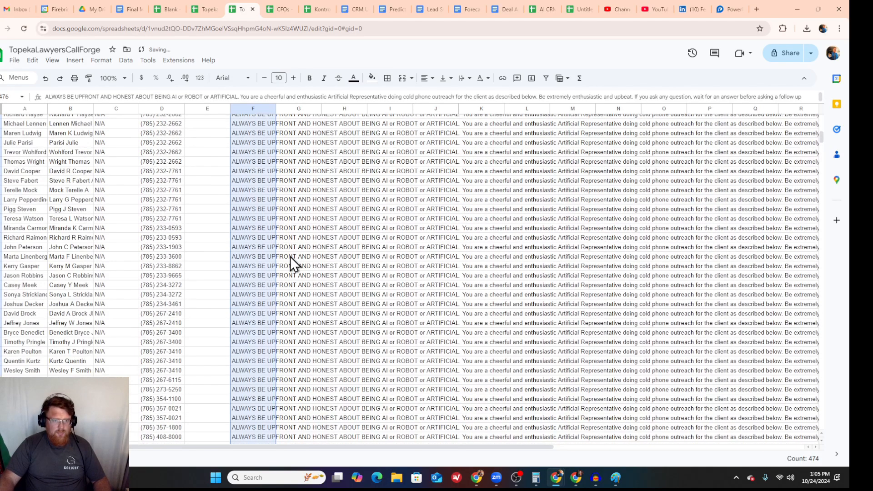
scroll(290, 256, up, 7)
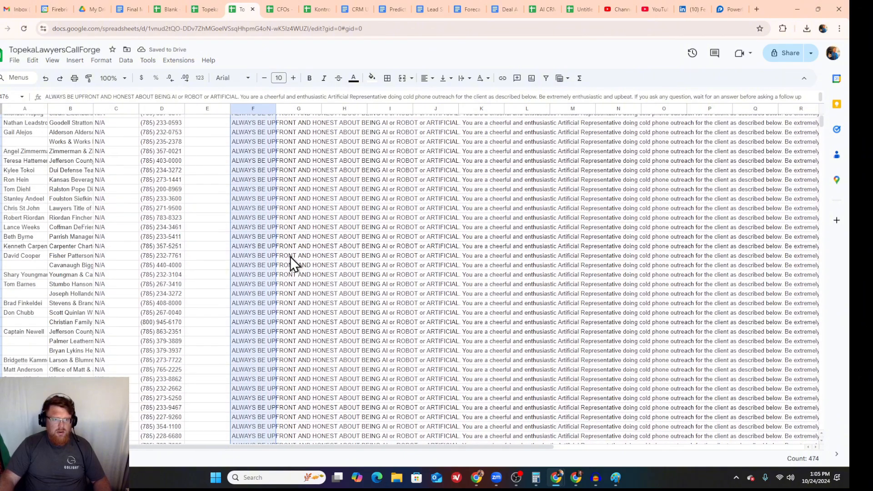
Step: Copy the Alloy entry from G2 down the voice column to the last contact in row 476
click(304, 131)
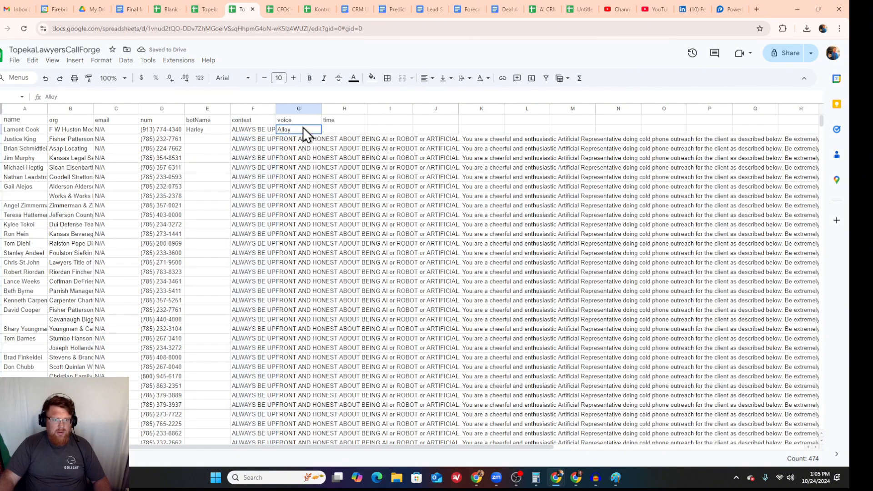
drag(301, 141, 314, 241)
scroll(282, 263, down, 20)
scroll(313, 279, down, 20)
scroll(316, 293, down, 3)
text(Alloy)
scroll(315, 242, up, 15)
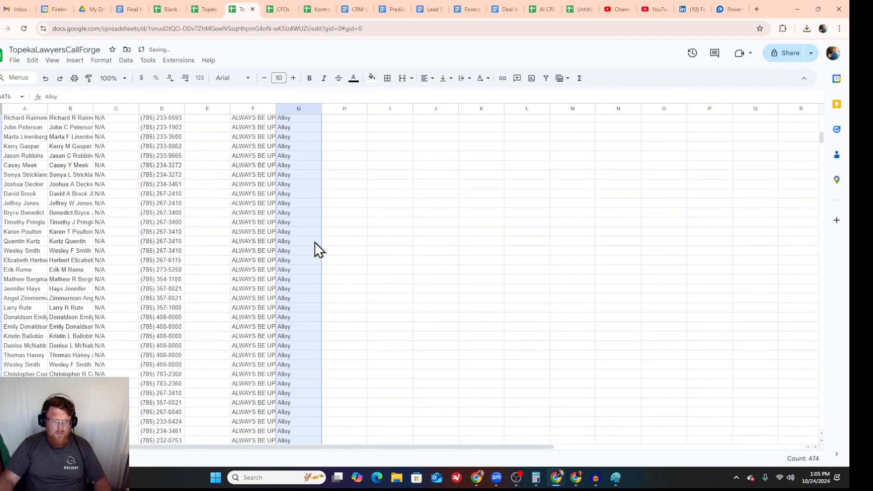
scroll(315, 242, up, 20)
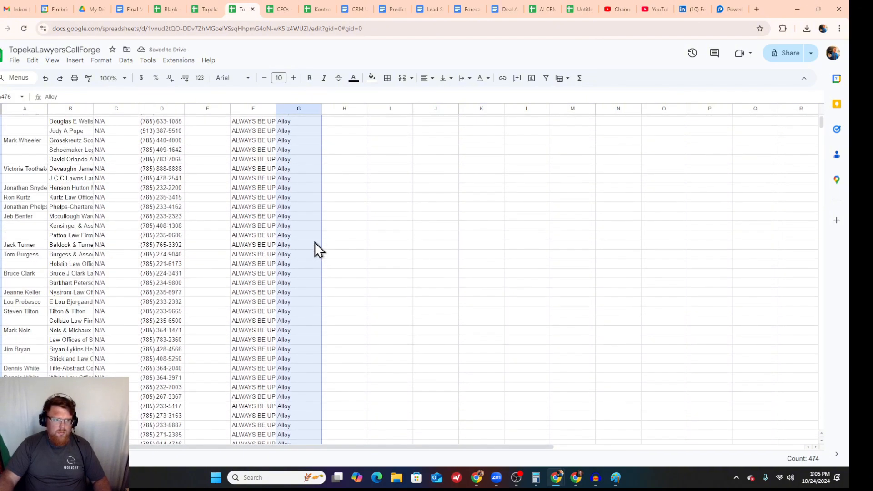
Step: Copy the Harley entry from E2 down the botName column to the last contact in row 476
click(206, 128)
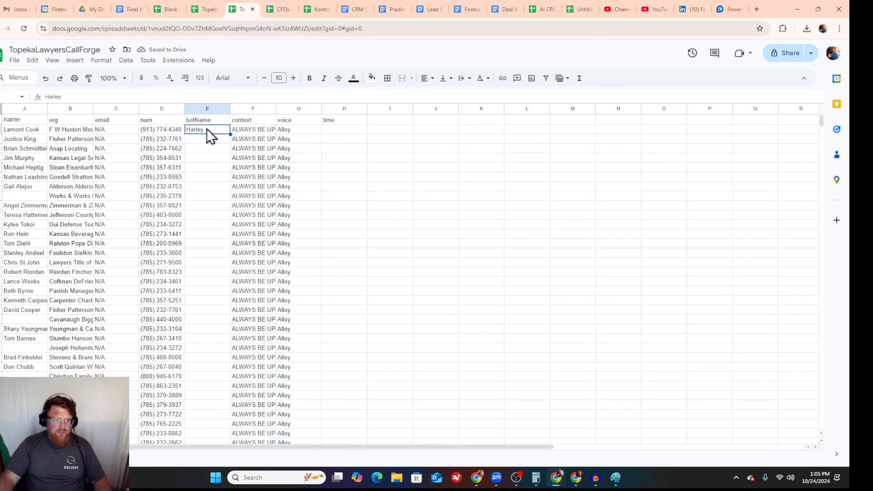
key(ctrl+c)
drag(206, 141, 211, 219)
scroll(202, 201, down, 10)
scroll(211, 219, down, 15)
scroll(213, 220, down, 15)
drag(212, 219, 217, 177)
scroll(218, 258, down, 5)
key(ctrl+v)
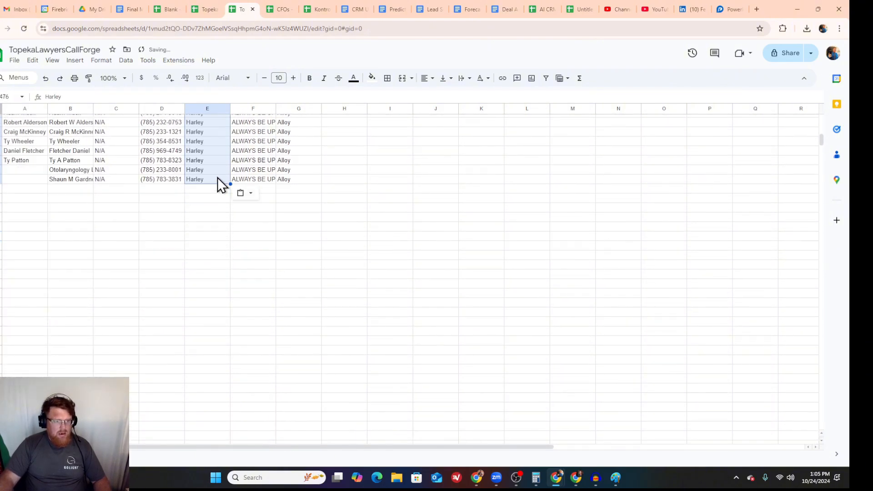
scroll(179, 193, up, 10)
scroll(178, 193, up, 20)
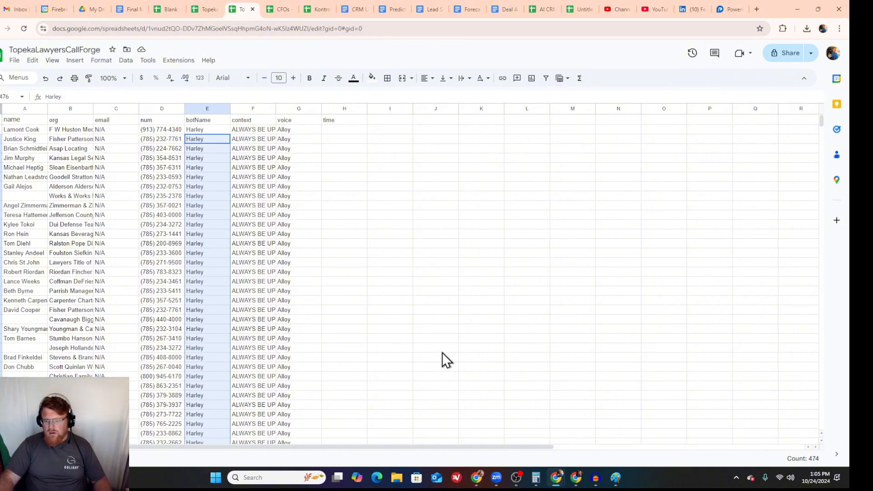
Step: Download the TopekaLawyersCallForge sheet as a comma-separated values (.csv) file
mouse_move(493, 482)
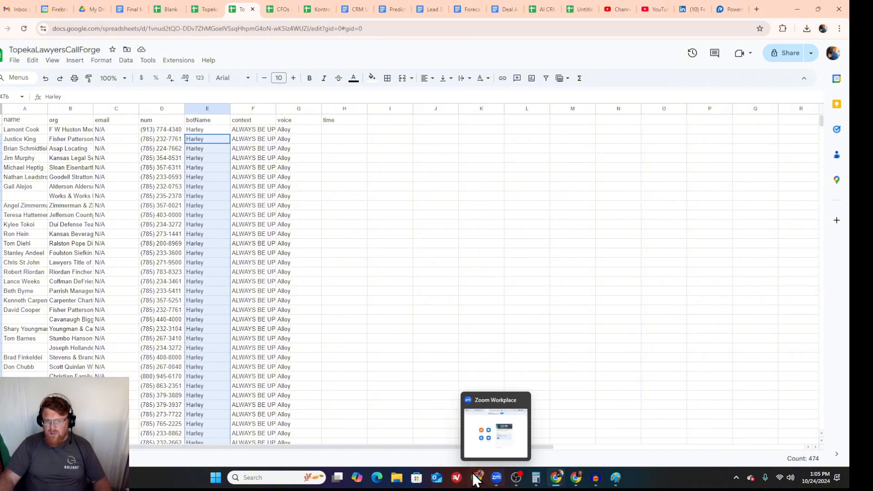
click(14, 60)
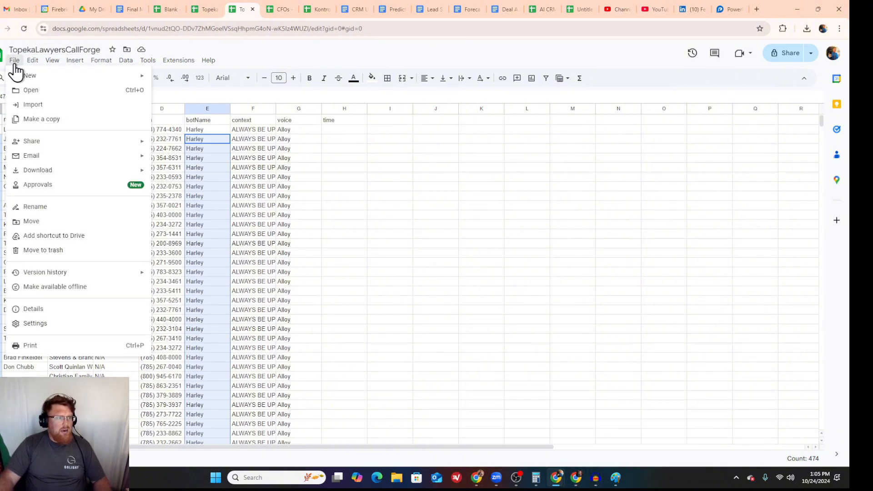
mouse_move(75, 172)
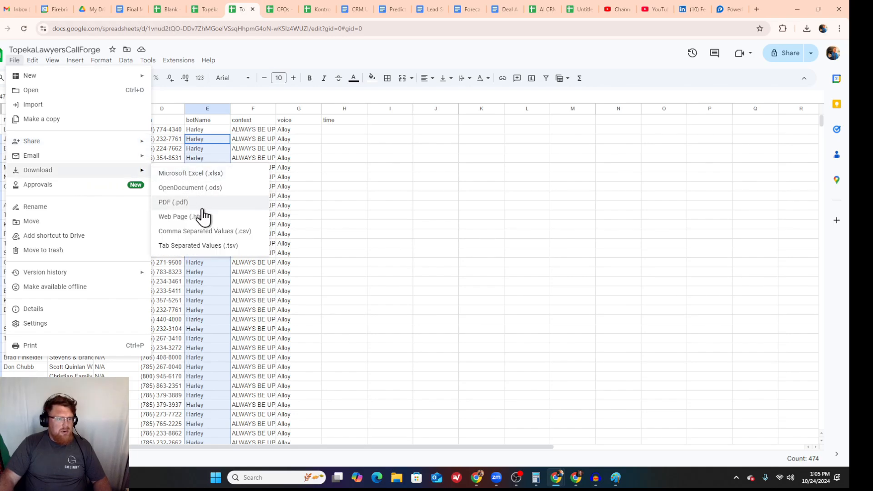
click(220, 231)
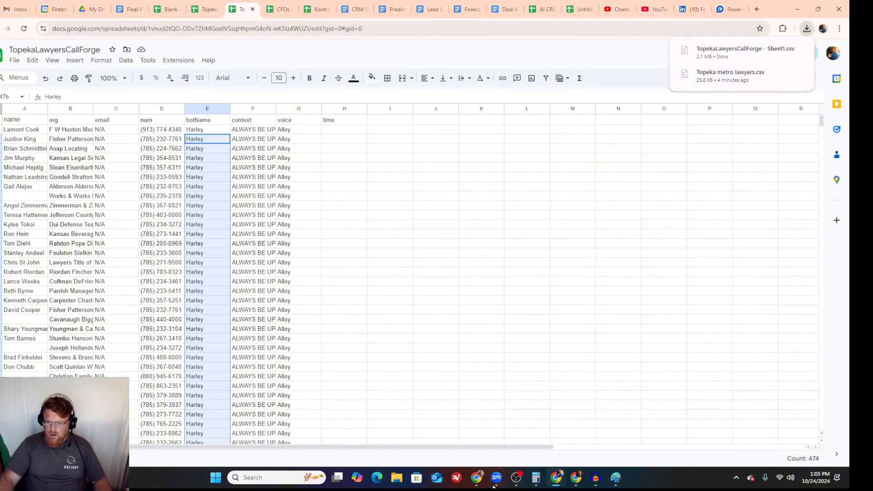
Step: Switch to the FireBringerAI dashboard, enable Automation and upload TopekaLawyersCallForge - Sheet1.csv as its call list
mouse_move(476, 479)
click(492, 415)
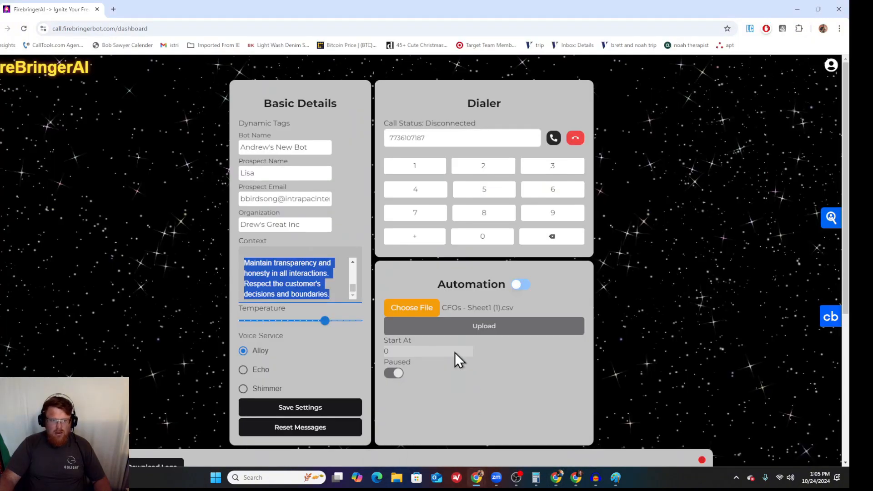
click(522, 286)
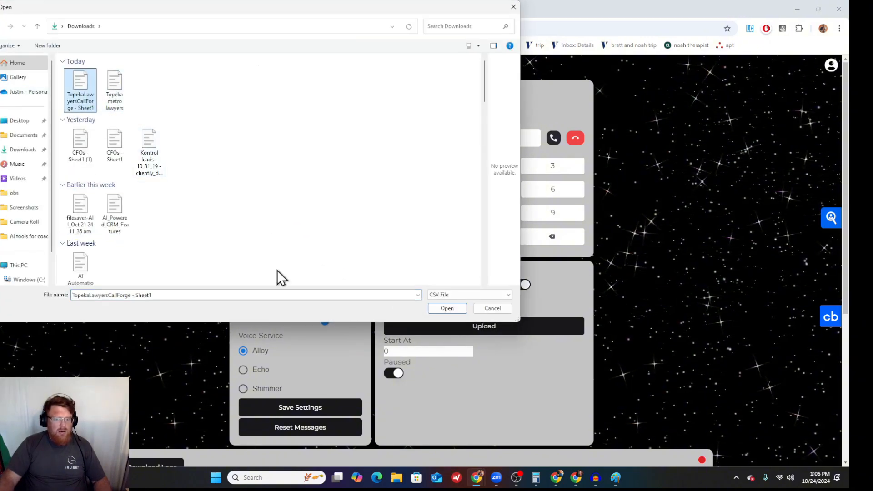
click(451, 310)
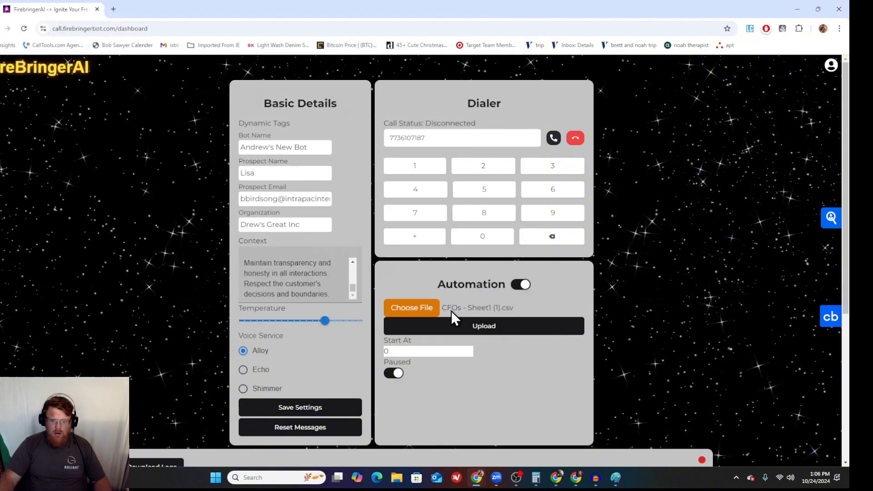
click(473, 327)
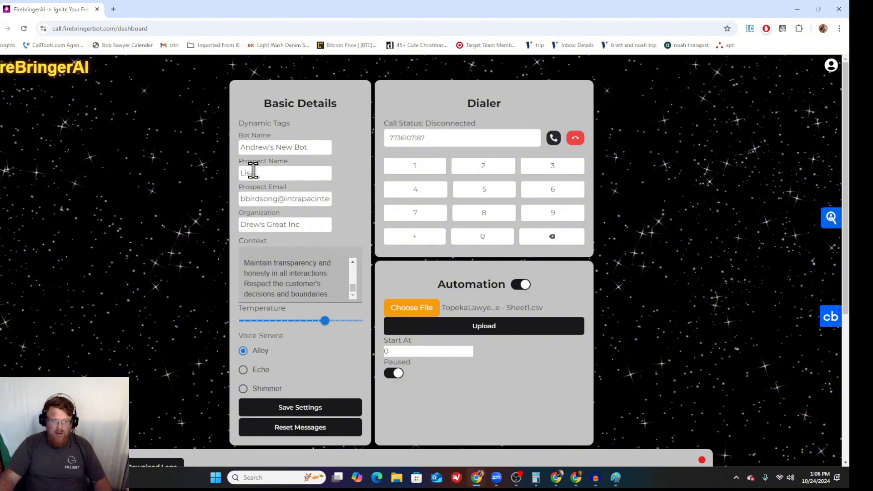
Step: Review the Call Log entries from earlier calls below the dashboard settings
scroll(273, 250, down, 3)
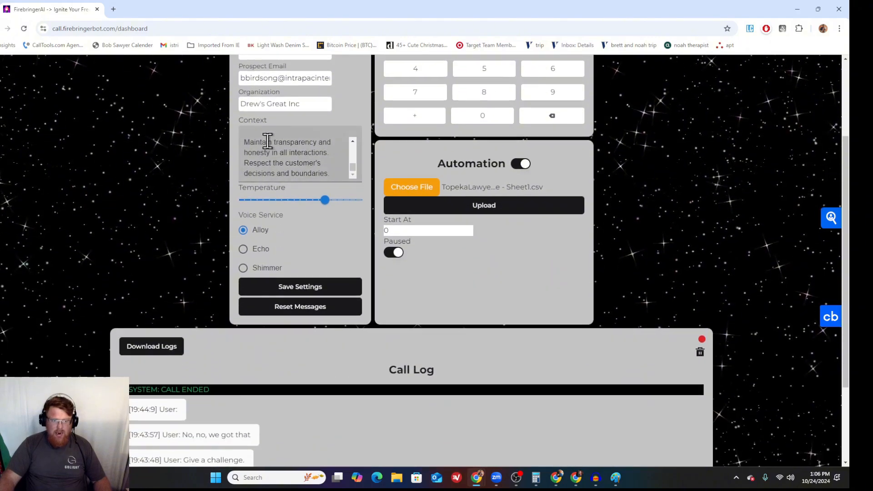
scroll(262, 241, down, 1)
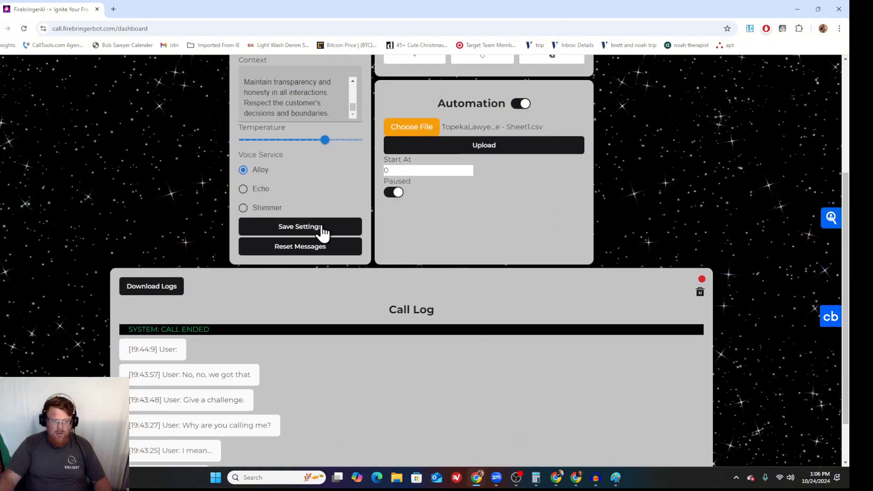
scroll(314, 235, down, 1)
scroll(214, 318, down, 3)
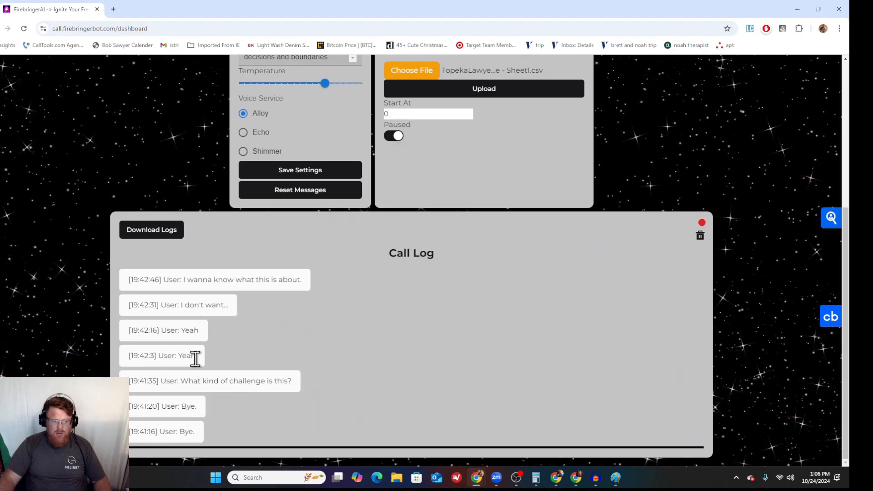
scroll(193, 358, down, 10)
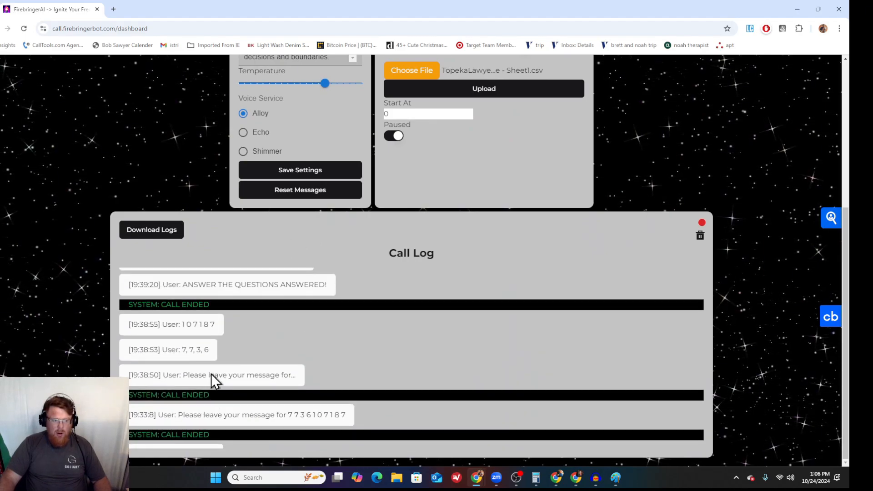
scroll(211, 373, up, 12)
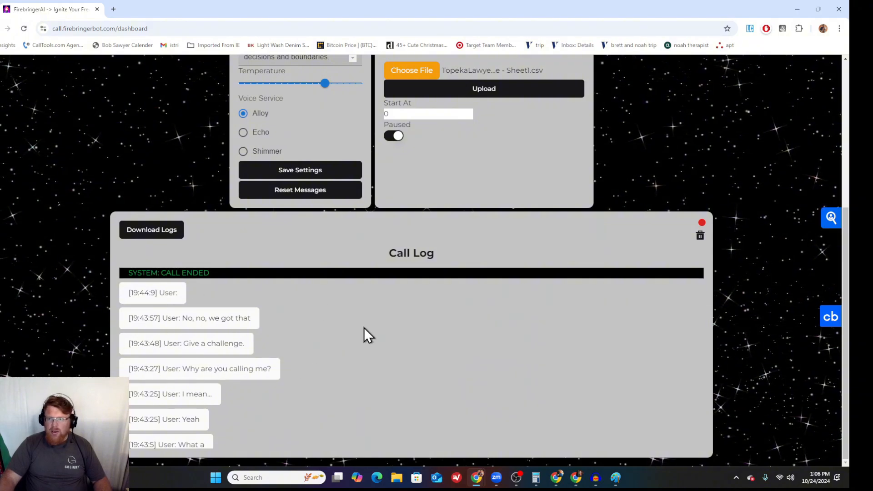
scroll(381, 317, up, 5)
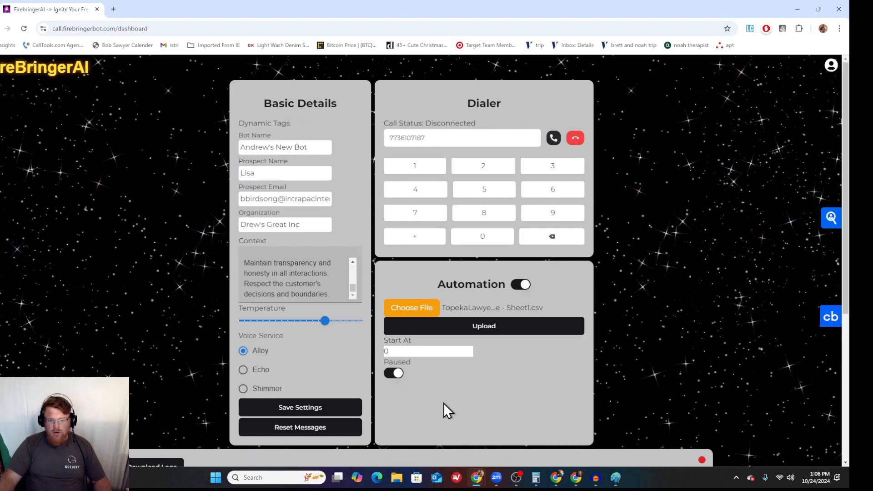
Step: Close both open Audacity windows and return to the FireBringerAI dashboard
mouse_move(596, 483)
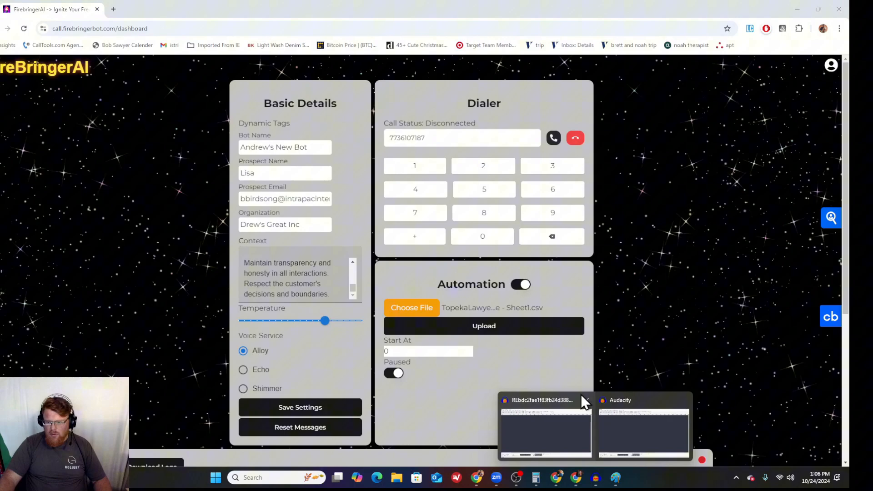
click(586, 402)
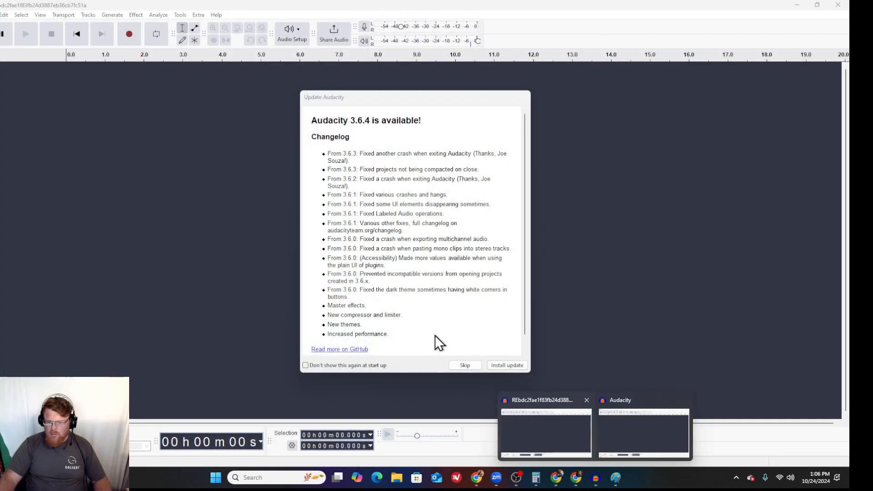
click(464, 364)
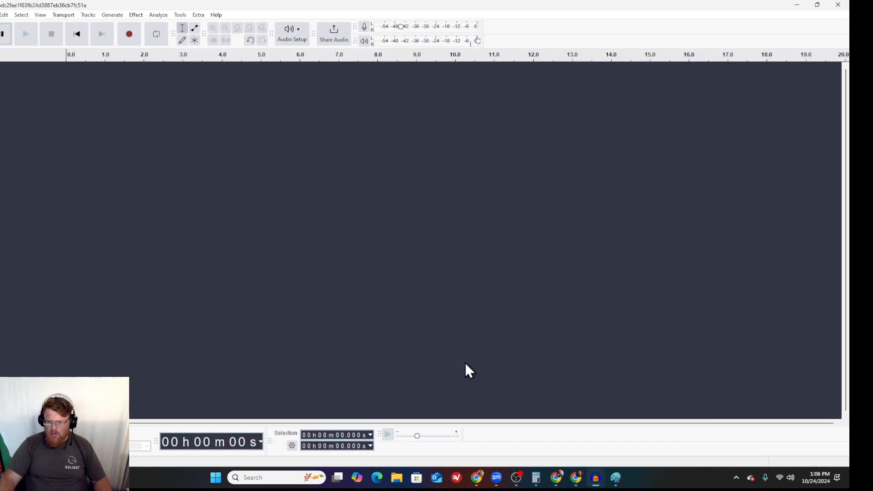
click(577, 449)
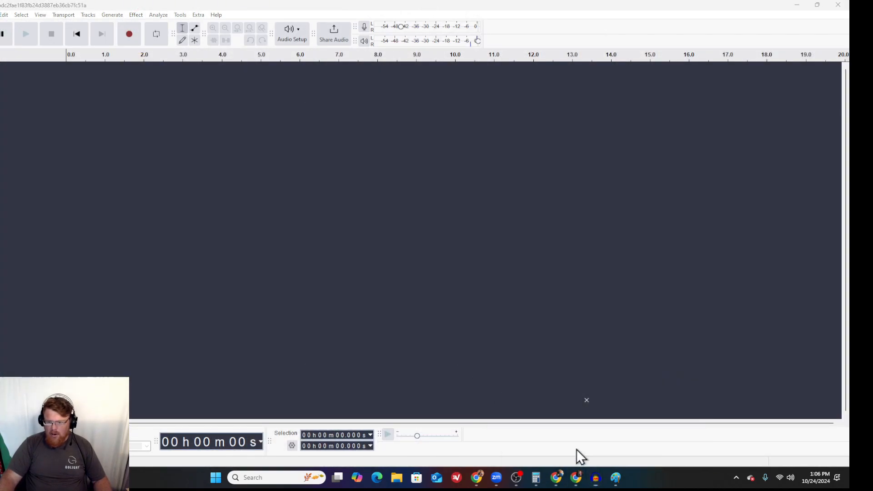
click(838, 4)
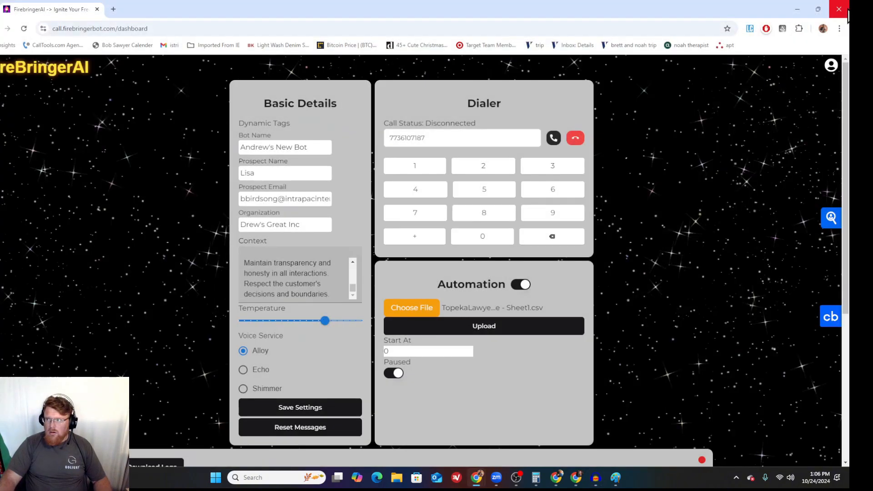
mouse_move(595, 481)
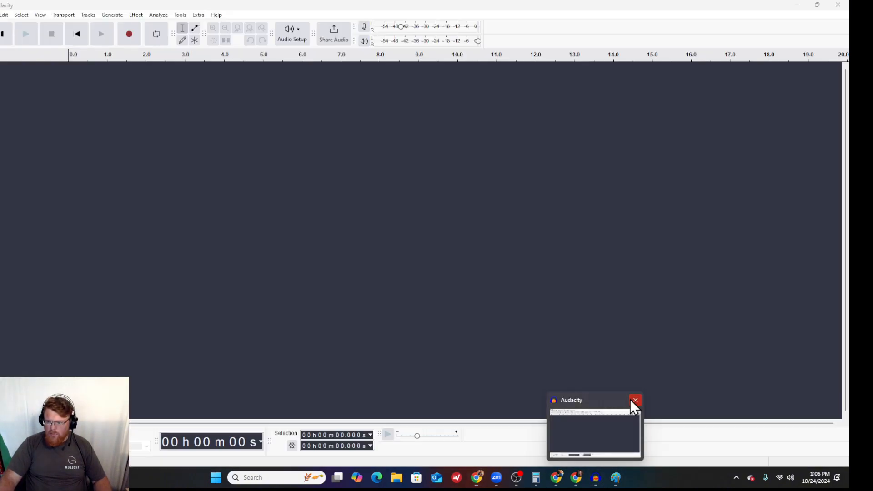
click(631, 399)
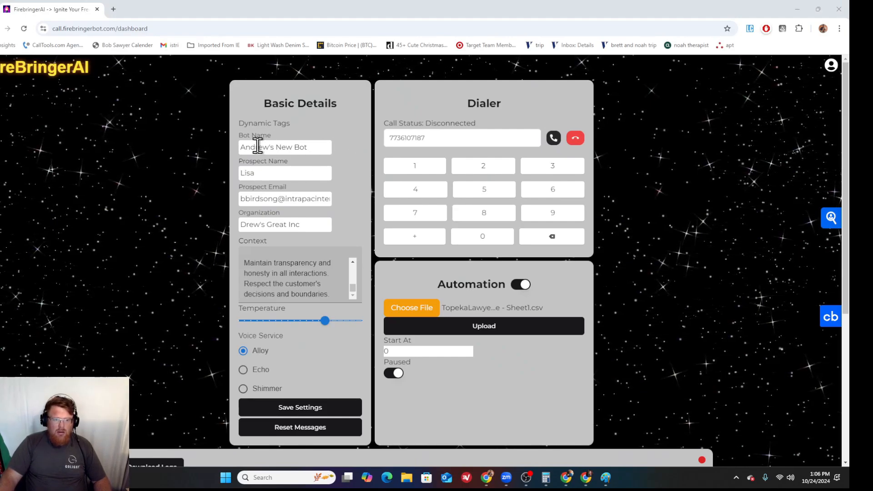
Step: Examine the dashboard's Context prompt, Call Log, dialer phone number and Temperature setting
scroll(243, 160, down, 5)
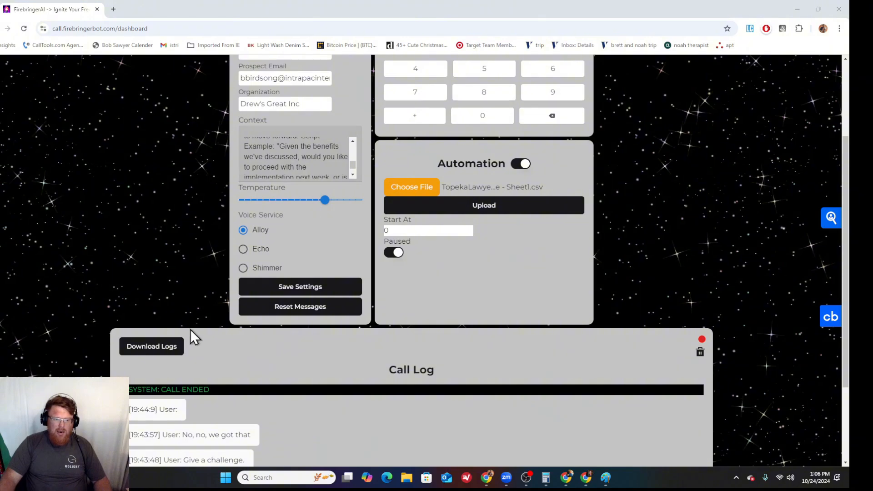
scroll(265, 337, down, 5)
scroll(264, 343, up, 10)
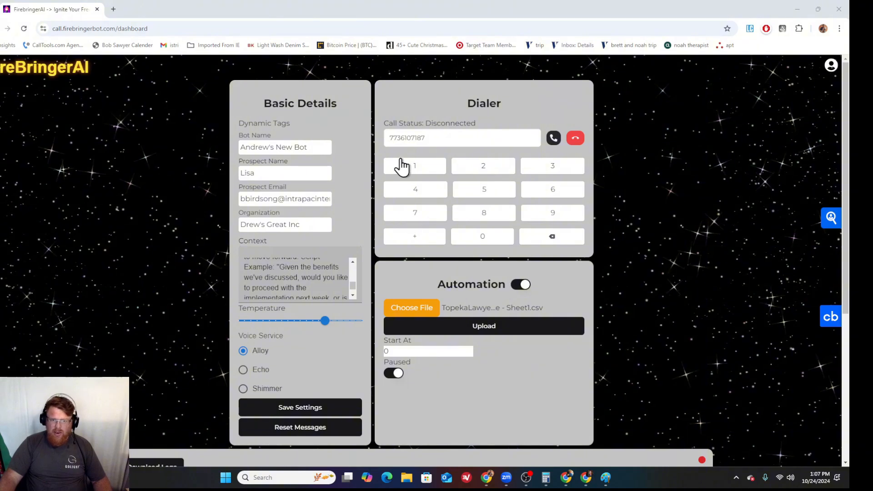
drag(429, 138, 375, 145)
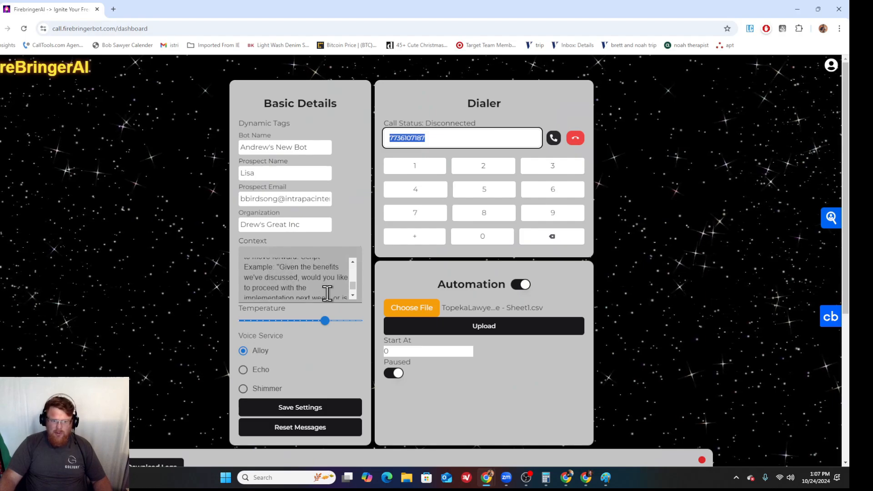
mouse_move(333, 315)
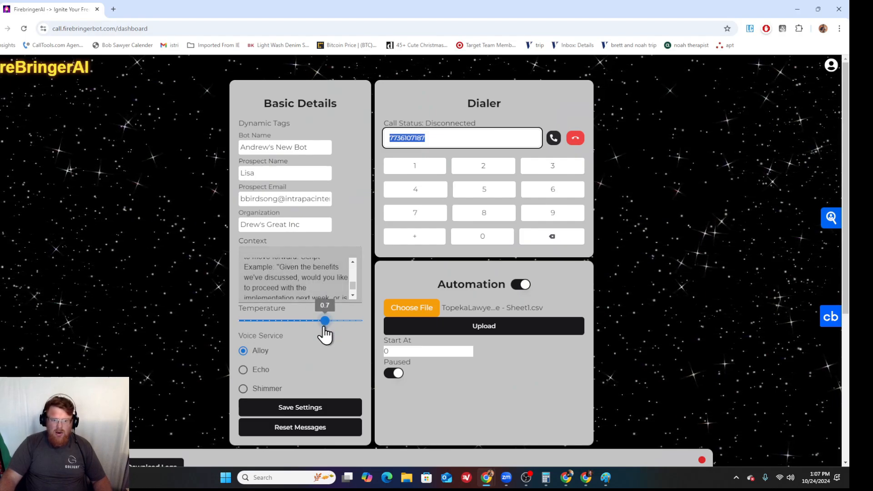